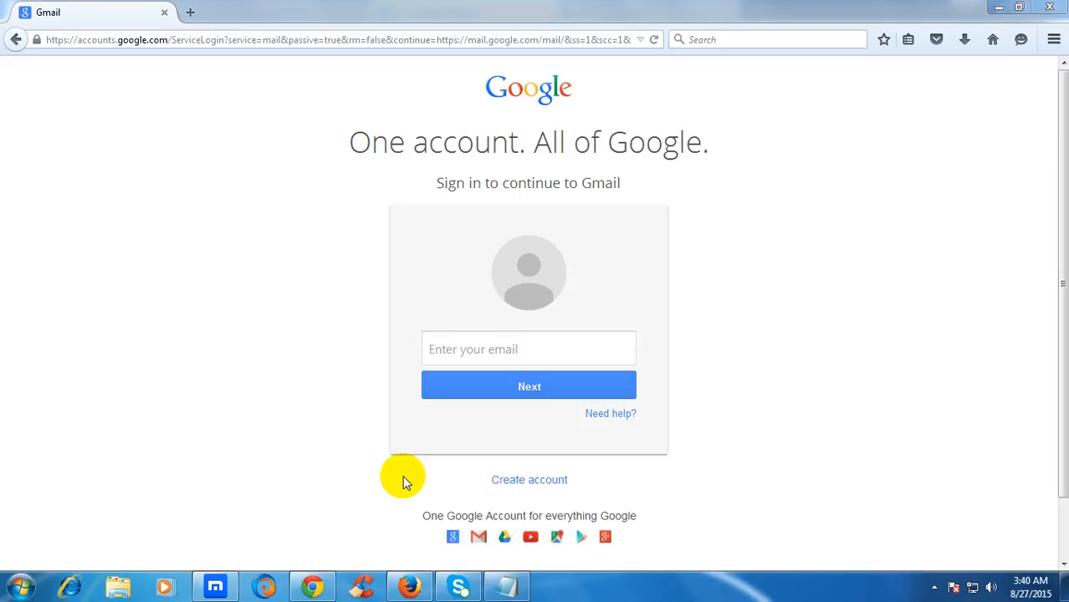
Focus the empty 'Enter your email' field on the Google sign-in page.
{"action": "left_click", "coordinate": [492, 348]}
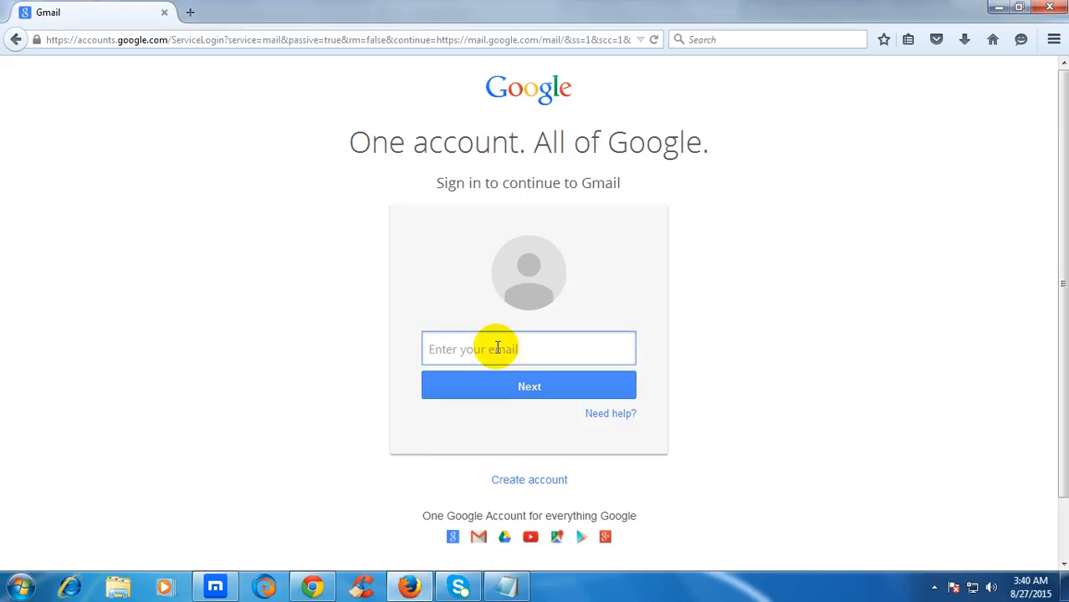
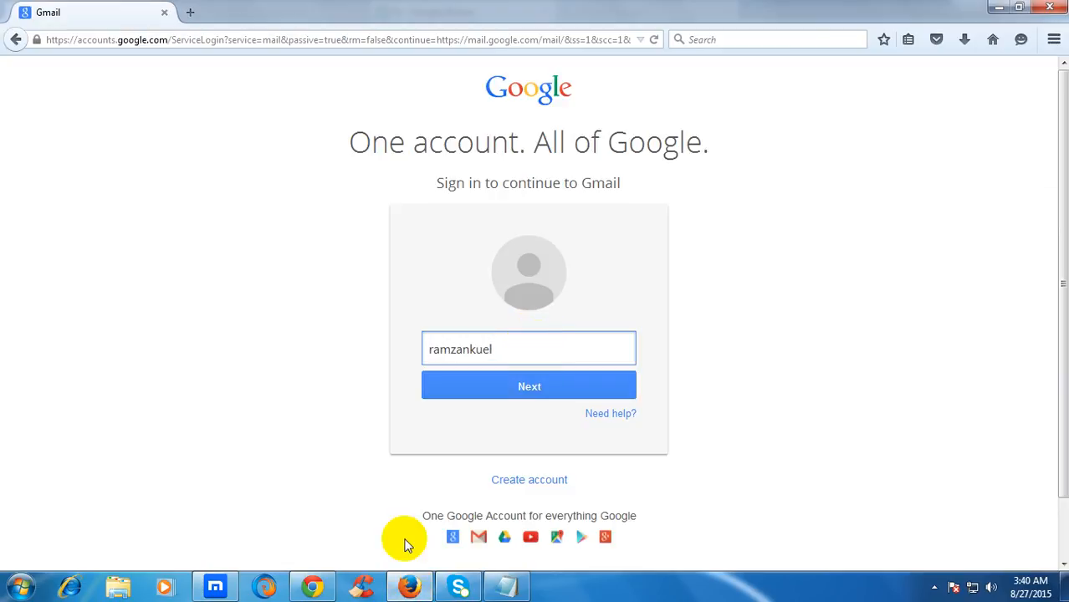
Sign in with the pasted account email and password to reach the three-message inbox.
{"action": "left_click", "coordinate": [312, 586]}
{"action": "left_click", "coordinate": [532, 369]}
{"action": "key", "text": "ctrl+v"}
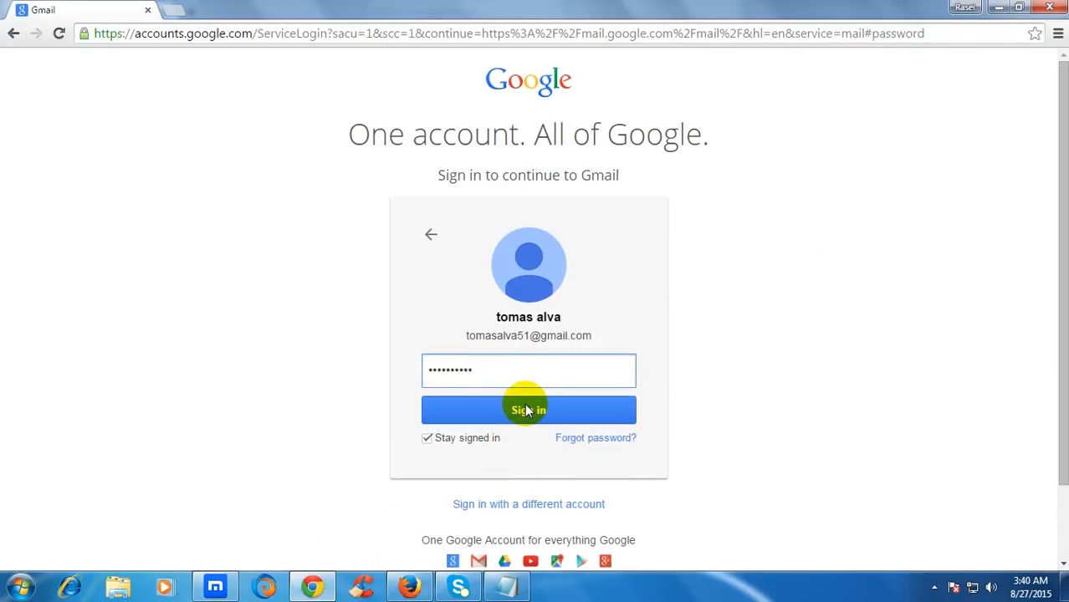
{"action": "left_click", "coordinate": [524, 405]}
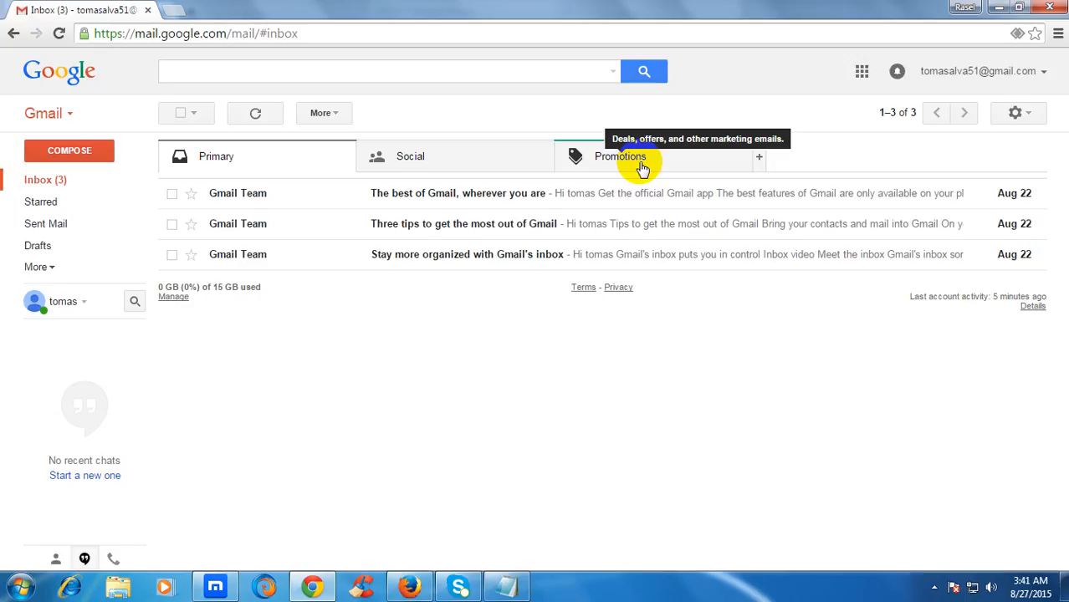
Uncheck the Promotions tab and 'Include starred in Primary' in the inbox tab choices, then save.
{"action": "left_click", "coordinate": [637, 167]}
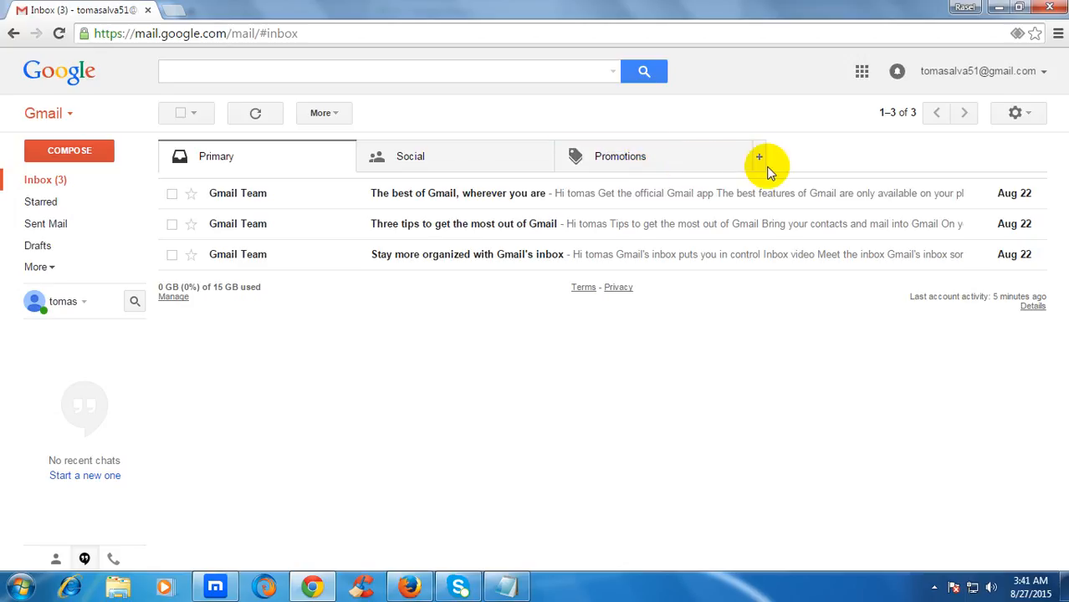
{"action": "left_click", "coordinate": [760, 159]}
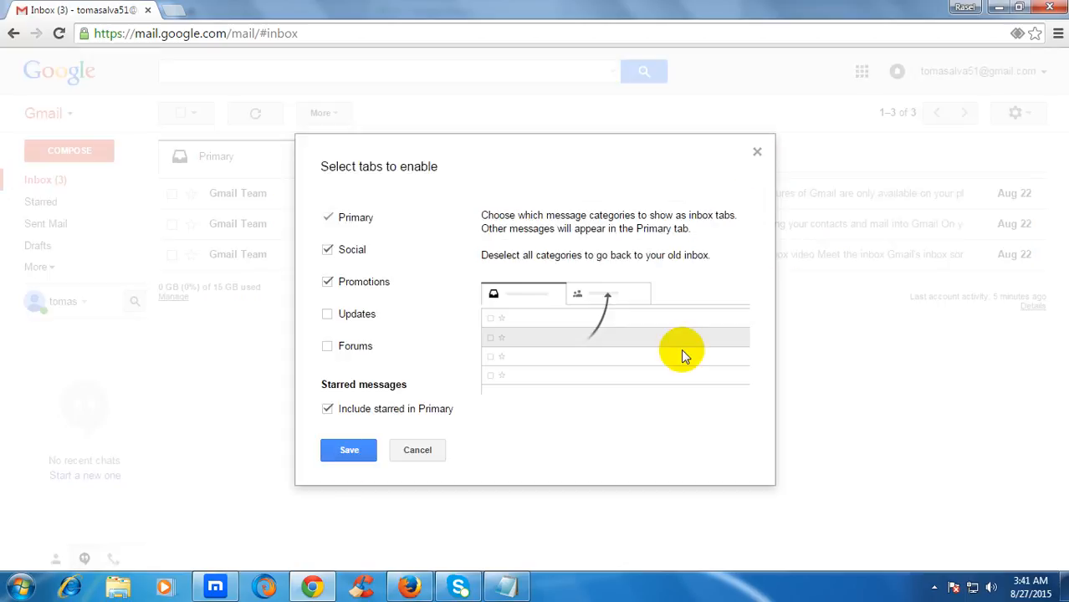
{"action": "left_click", "coordinate": [418, 449]}
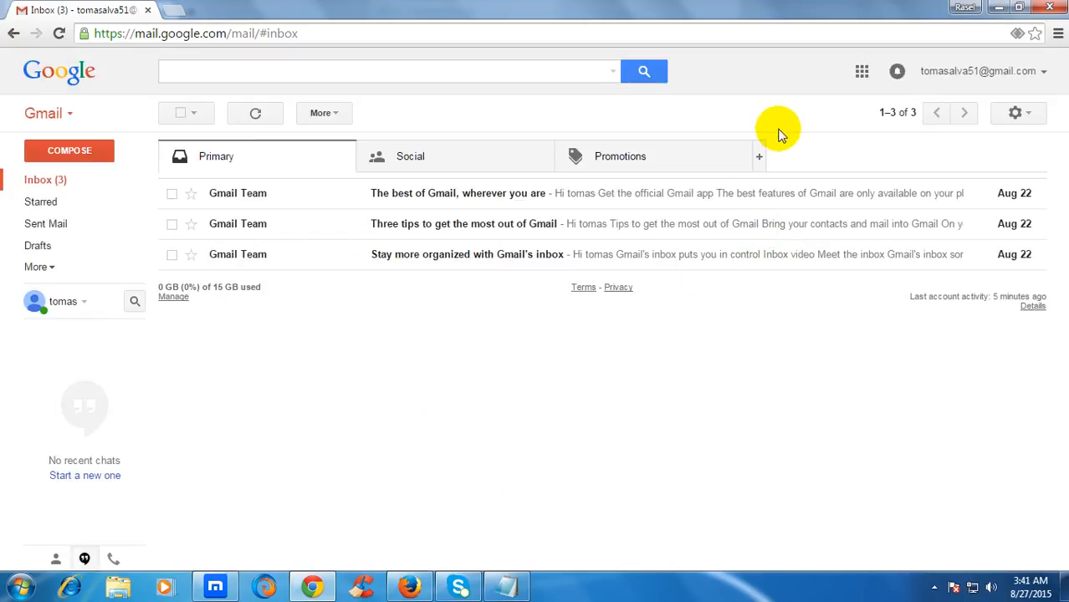
{"action": "left_click", "coordinate": [760, 159]}
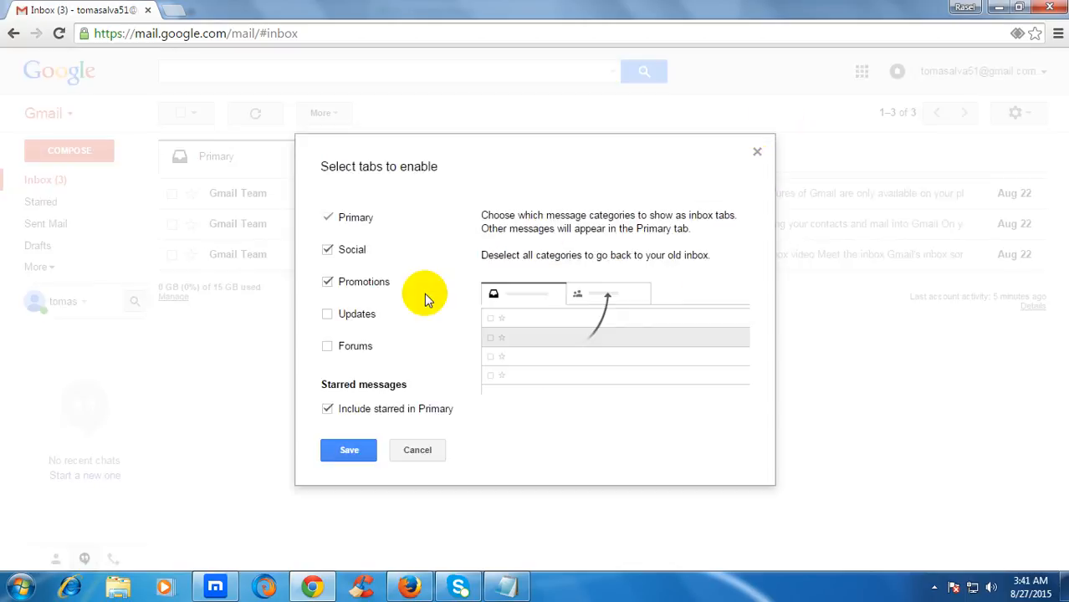
{"action": "mouse_move", "coordinate": [396, 290]}
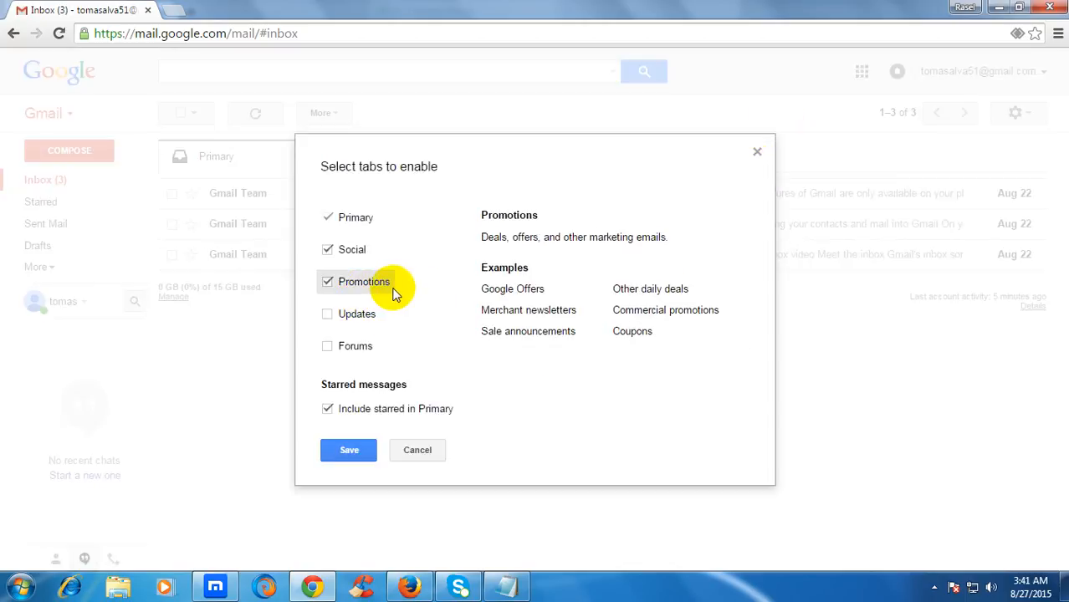
{"action": "left_click", "coordinate": [395, 289]}
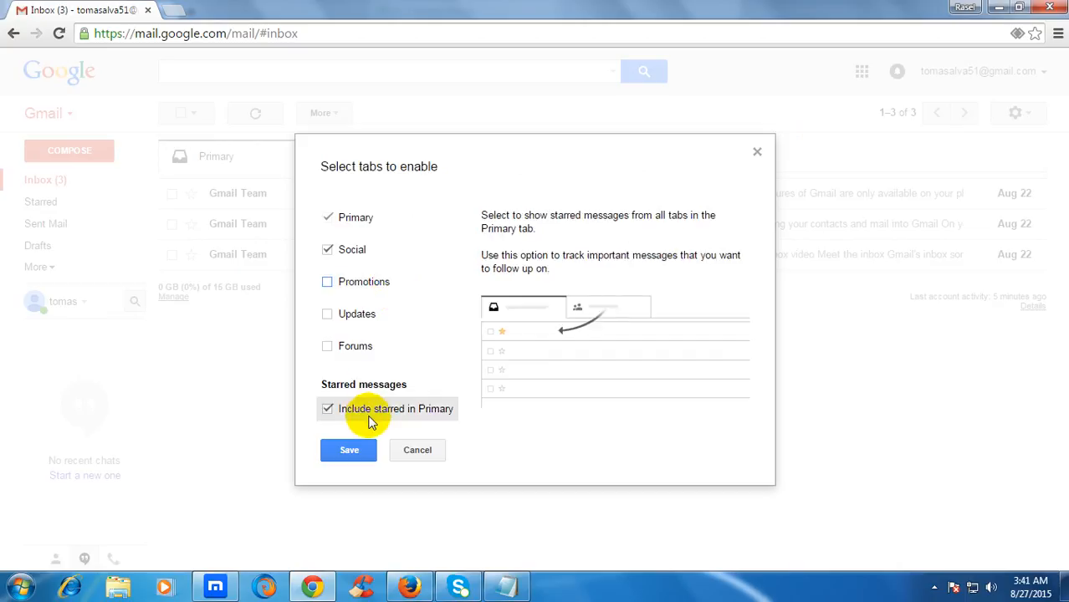
{"action": "left_click", "coordinate": [366, 410]}
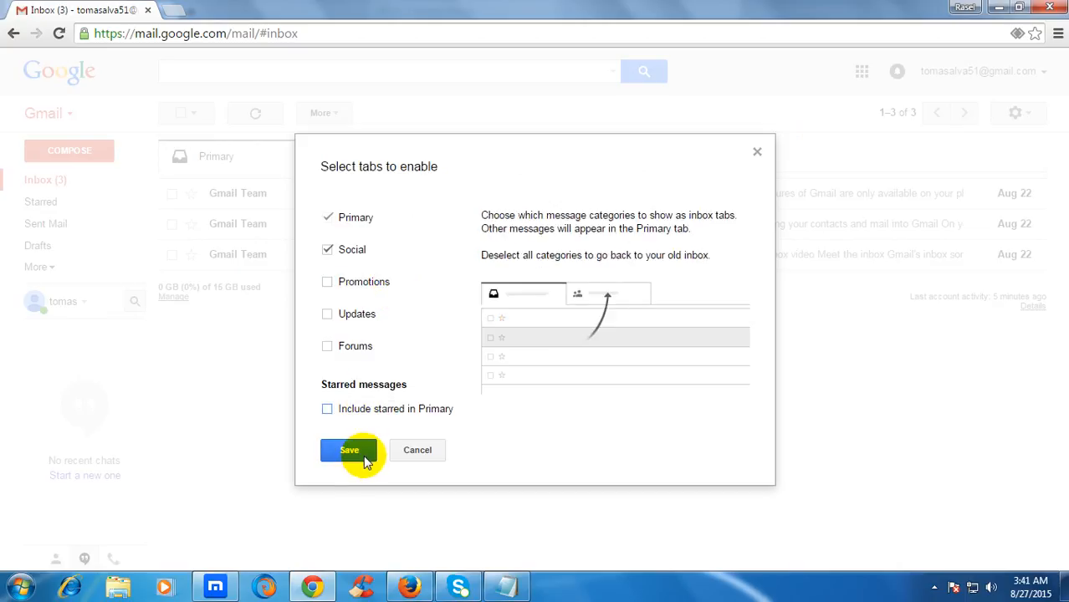
{"action": "left_click", "coordinate": [363, 453]}
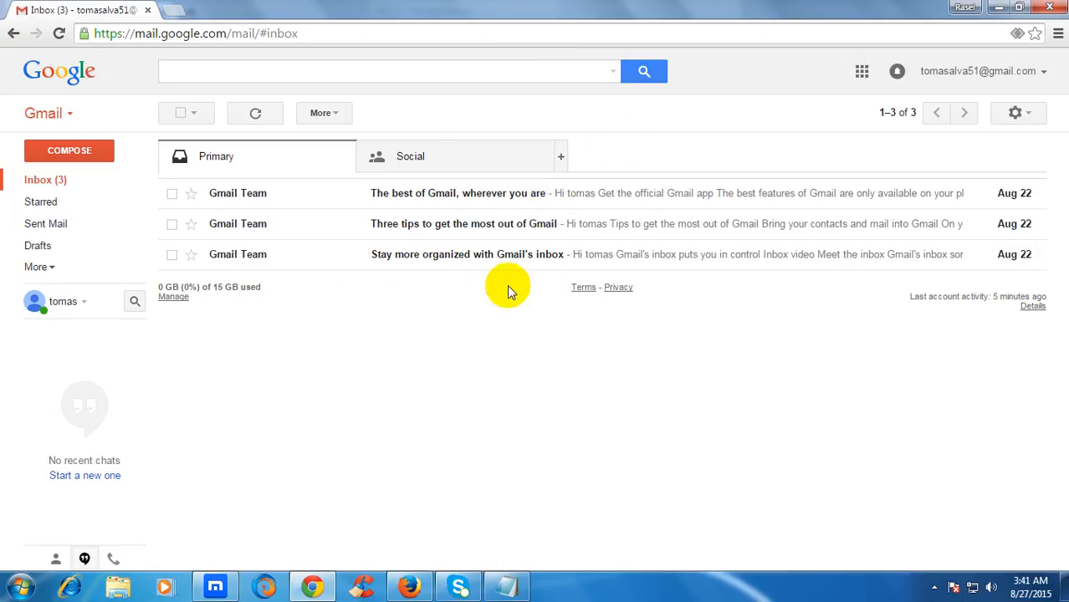
From the gear menu, open Settings and go to the Filters tab.
{"action": "left_click", "coordinate": [1017, 113]}
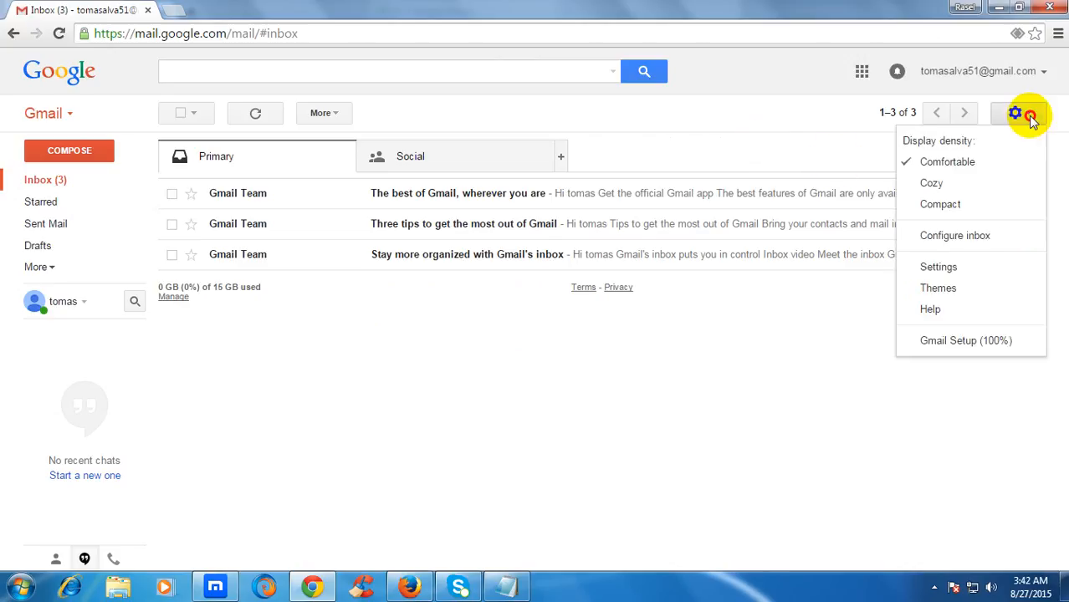
{"action": "left_click", "coordinate": [962, 267]}
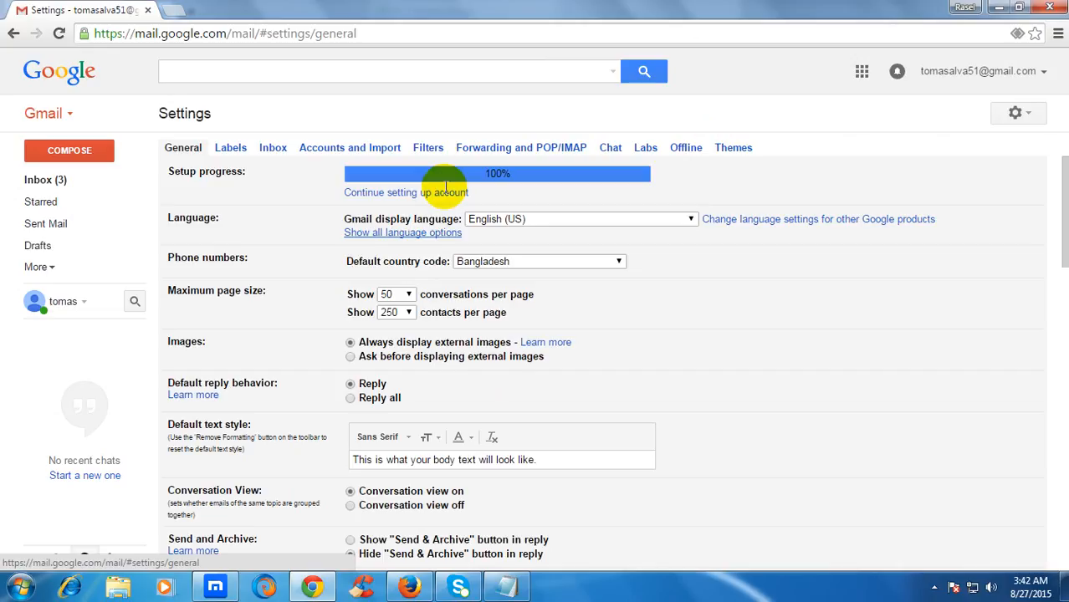
{"action": "left_click", "coordinate": [428, 149]}
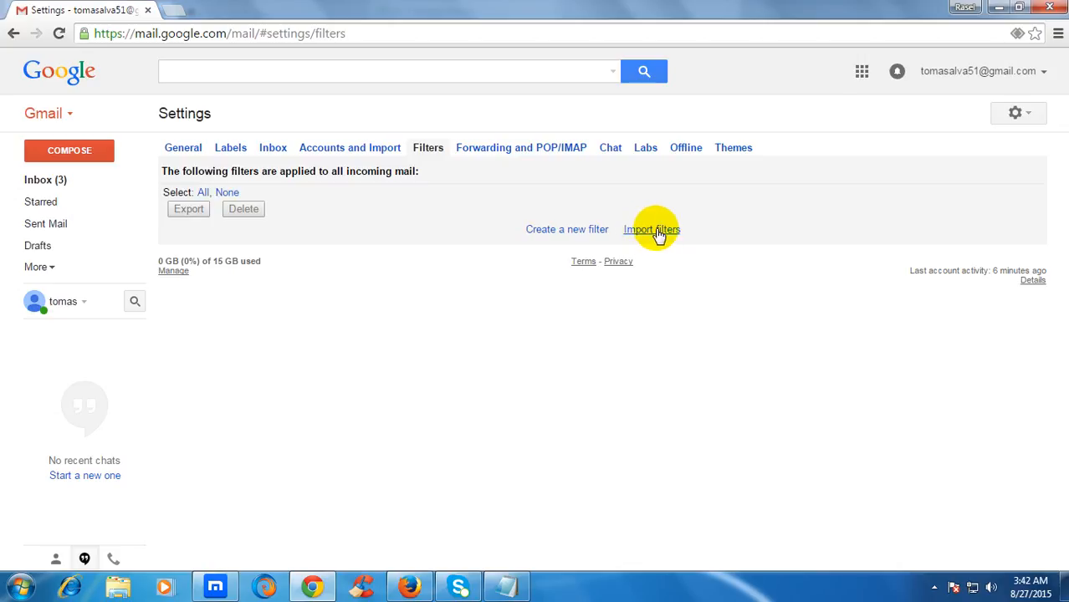
Import filters from mailFilters.xml on the Desktop and open the file.
{"action": "left_click", "coordinate": [658, 234]}
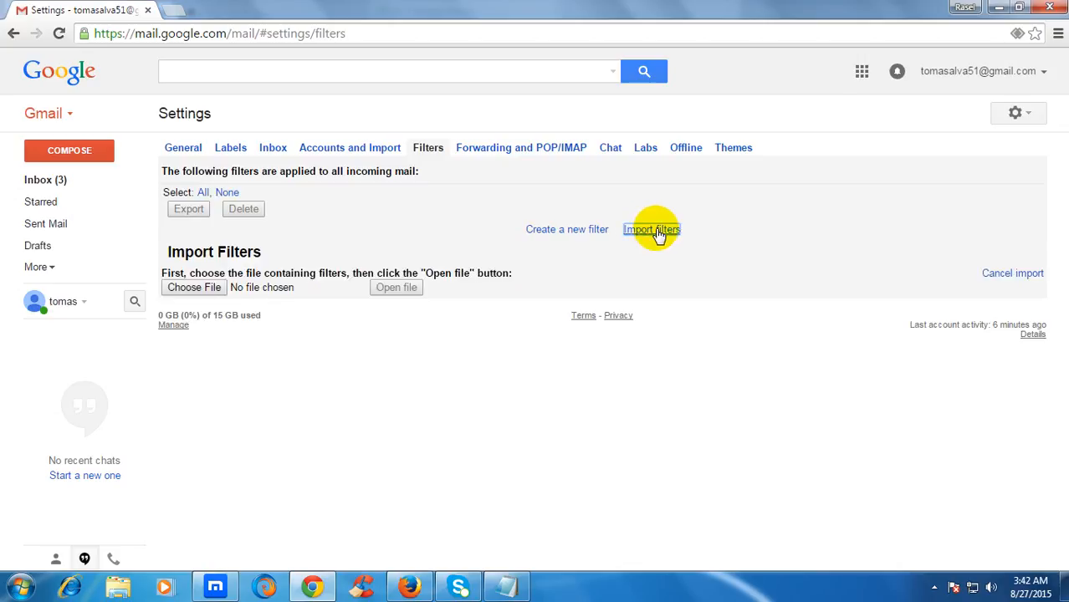
{"action": "left_click", "coordinate": [203, 290]}
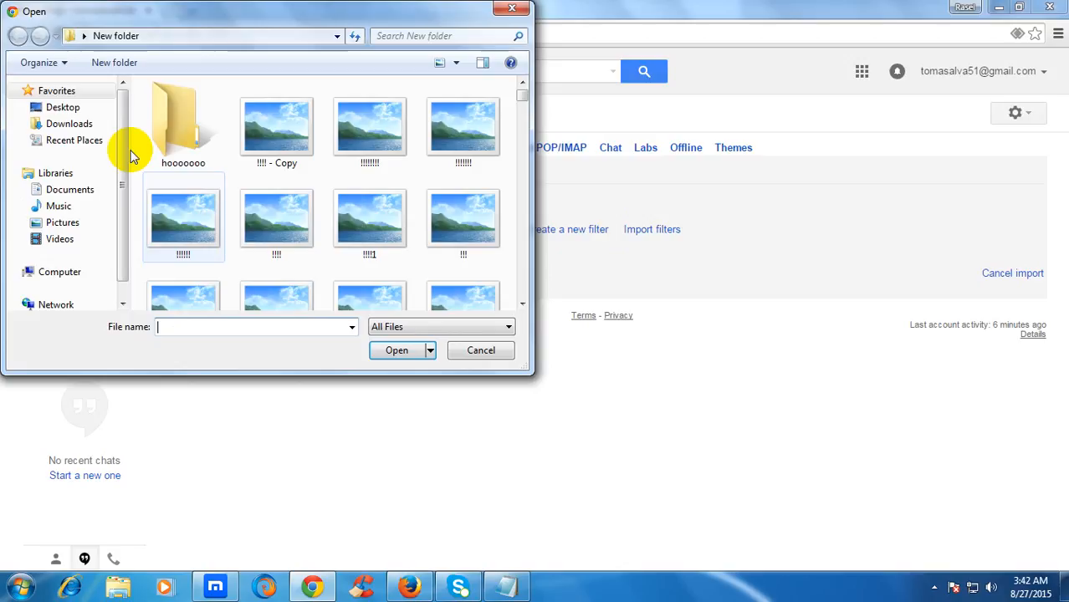
{"action": "left_click", "coordinate": [63, 107]}
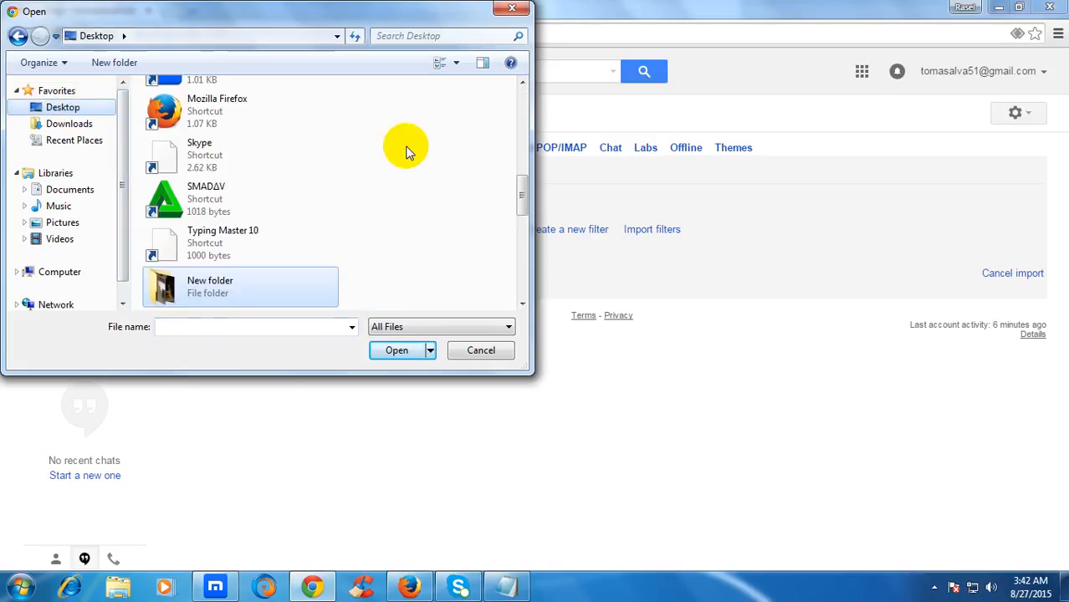
{"action": "scroll", "coordinate": [408, 161], "scroll_direction": "down", "scroll_amount": 5}
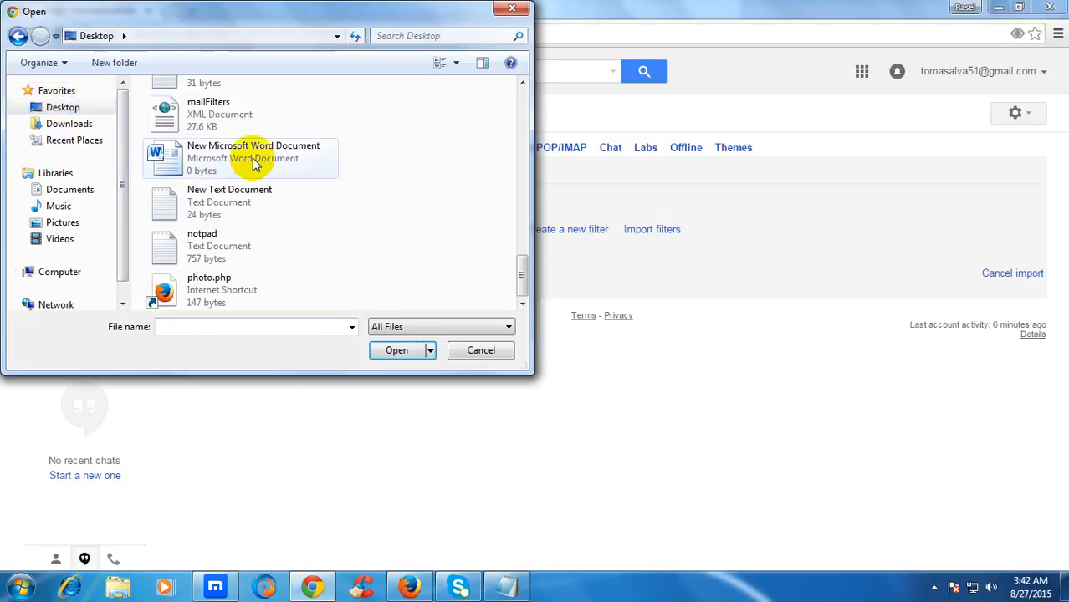
{"action": "left_click", "coordinate": [224, 115]}
{"action": "left_click", "coordinate": [396, 351]}
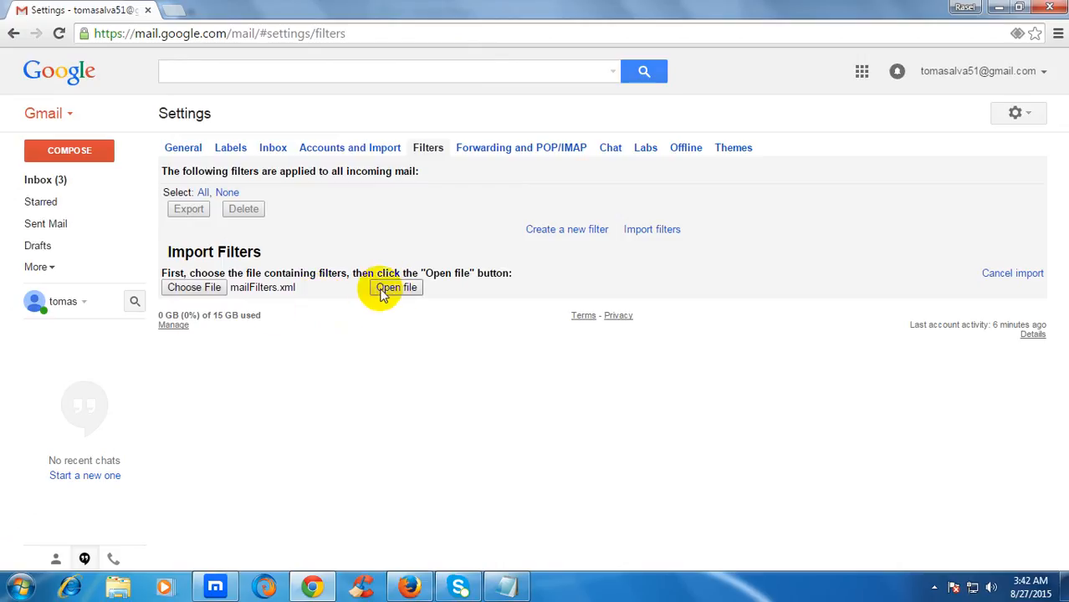
{"action": "left_click", "coordinate": [397, 289]}
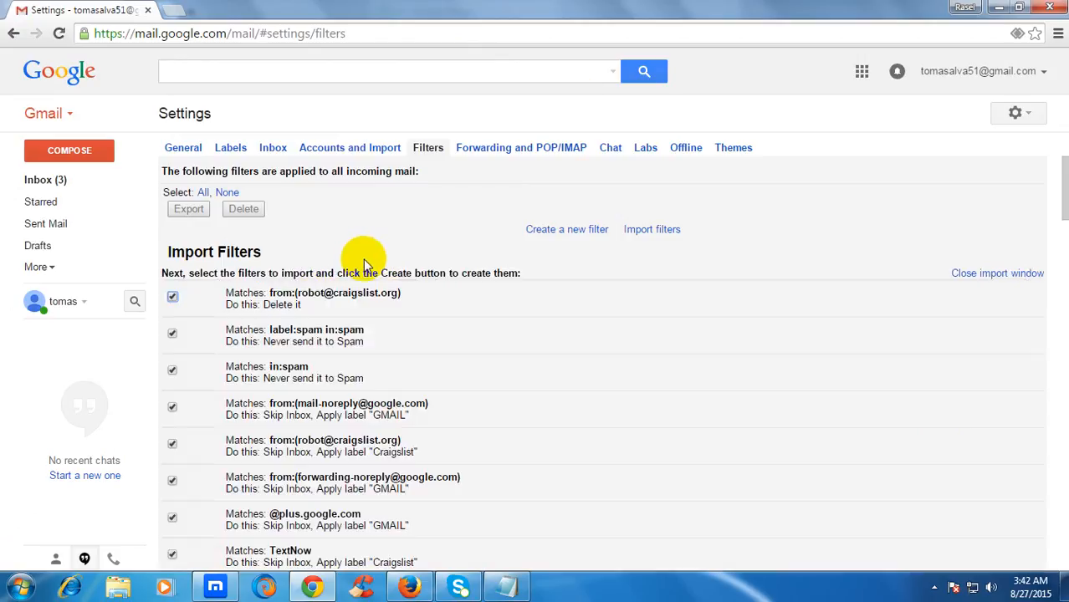
Select all listed filters and tick 'Apply new filters to existing email'.
{"action": "scroll", "coordinate": [333, 330], "scroll_direction": "down", "scroll_amount": 18}
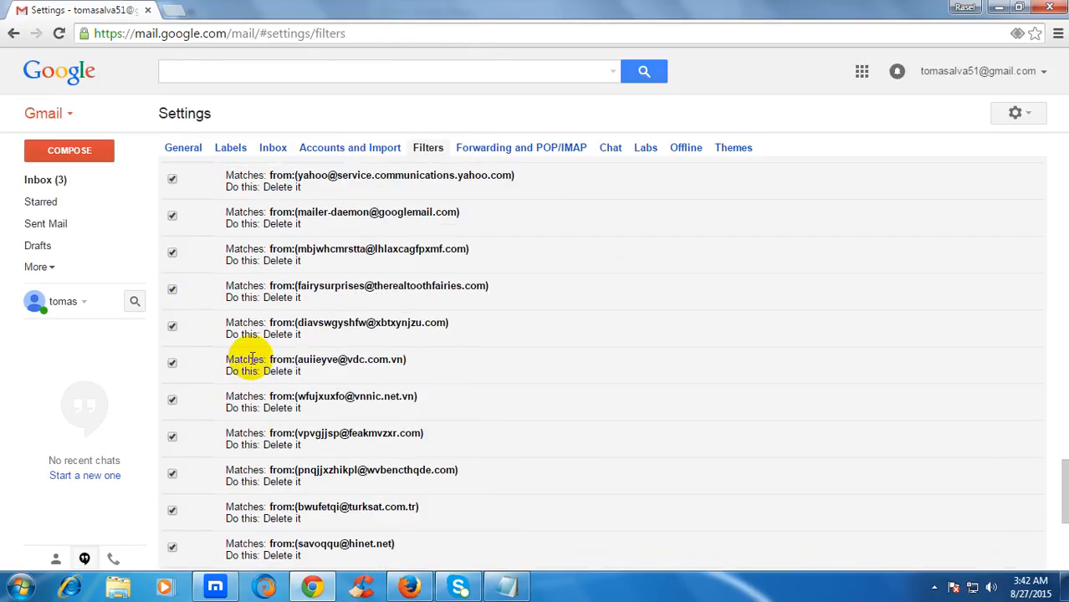
{"action": "left_click", "coordinate": [203, 350]}
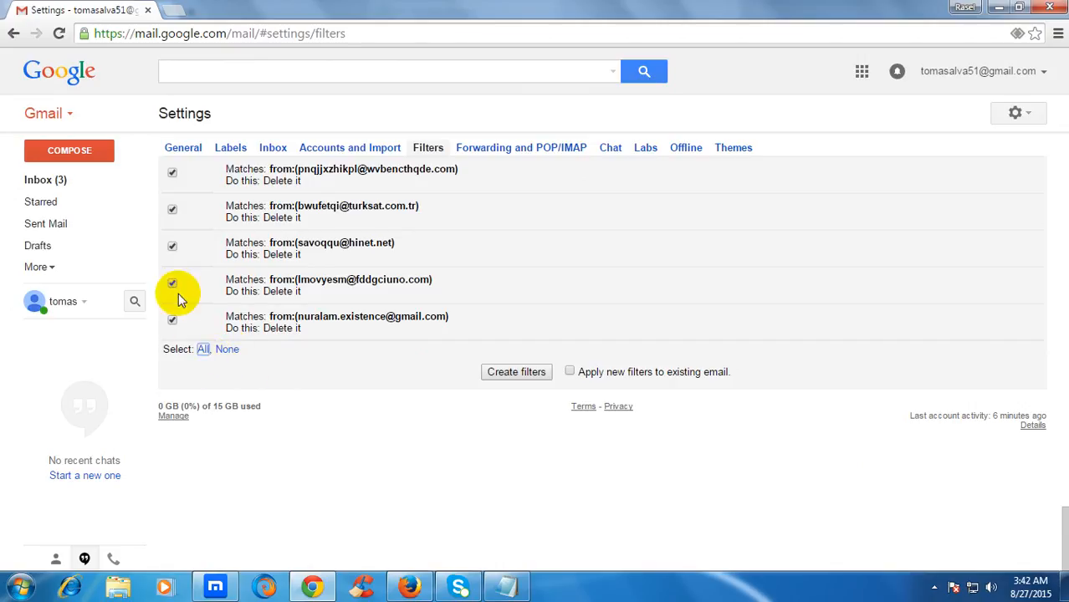
{"action": "scroll", "coordinate": [191, 232], "scroll_direction": "up", "scroll_amount": 15}
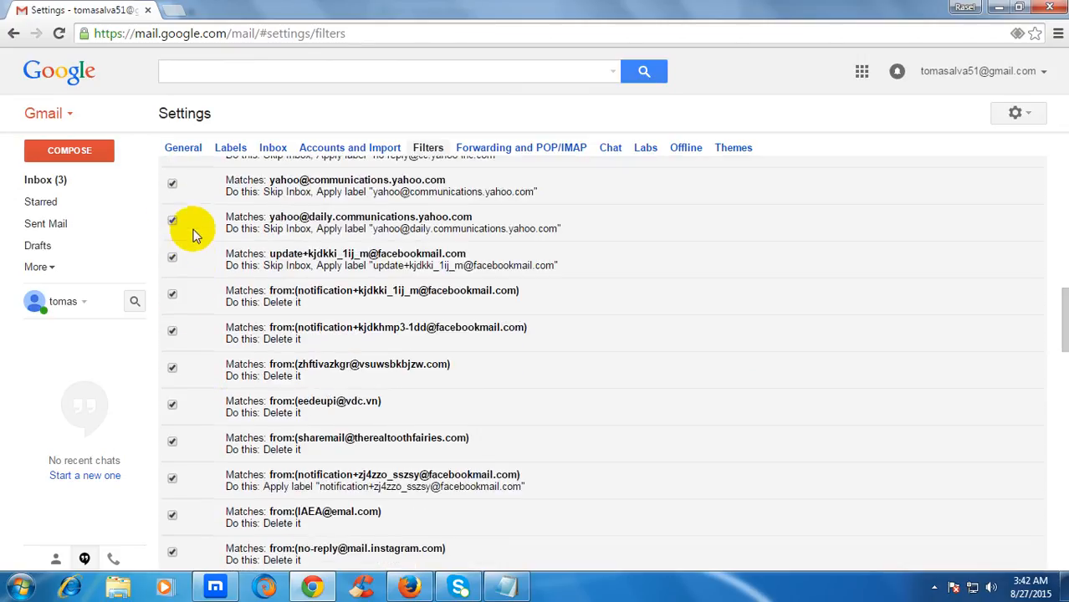
{"action": "scroll", "coordinate": [215, 261], "scroll_direction": "down", "scroll_amount": 15}
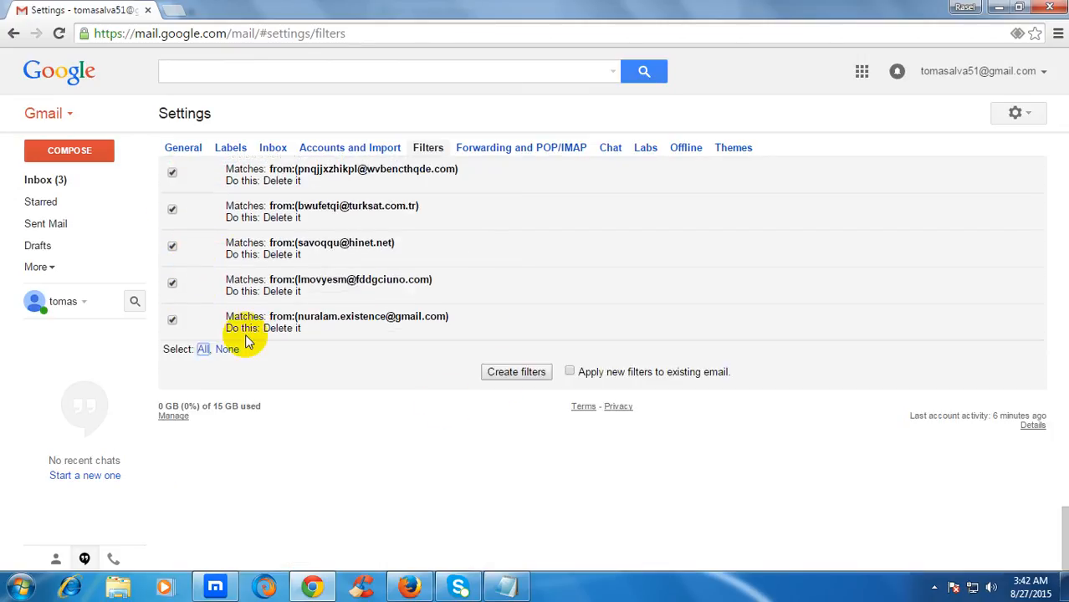
{"action": "left_click", "coordinate": [570, 372]}
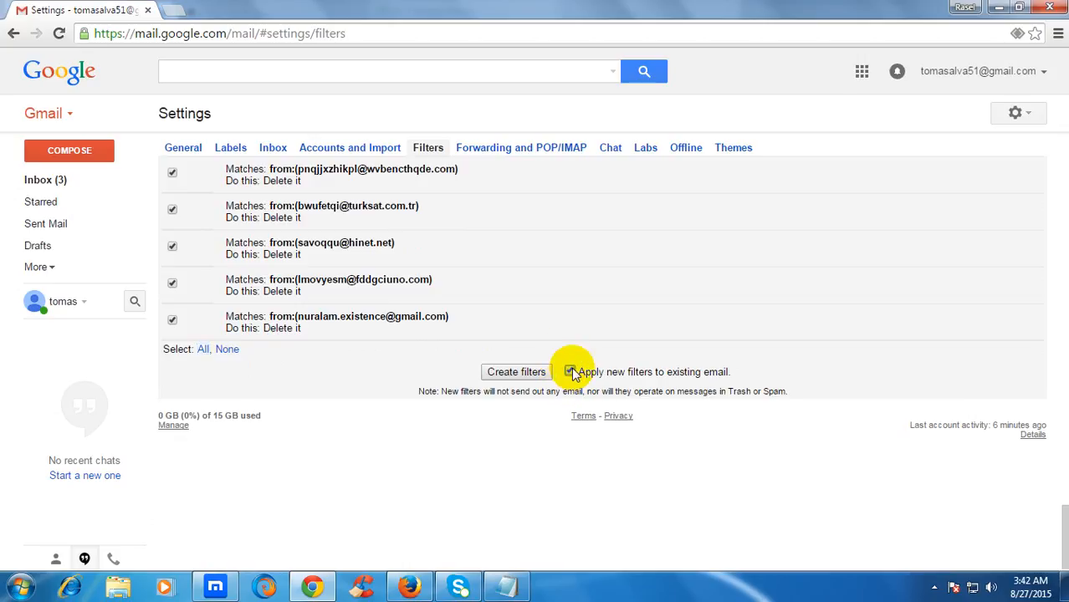
Create the selected filters, review them in the Filters list, and go back to the Inbox.
{"action": "left_click", "coordinate": [516, 373]}
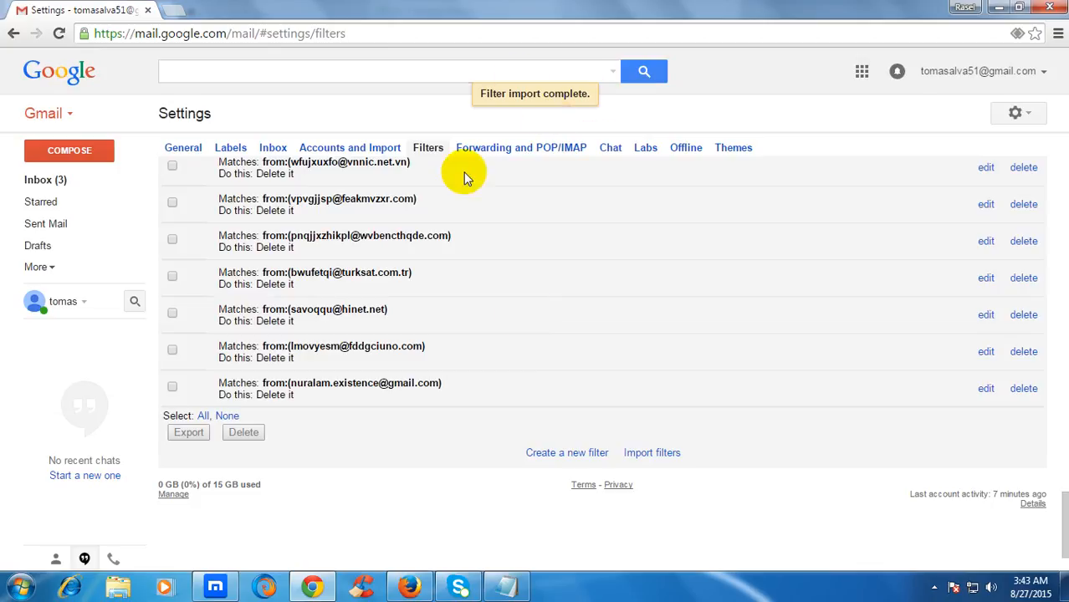
{"action": "scroll", "coordinate": [466, 178], "scroll_direction": "up", "scroll_amount": 20}
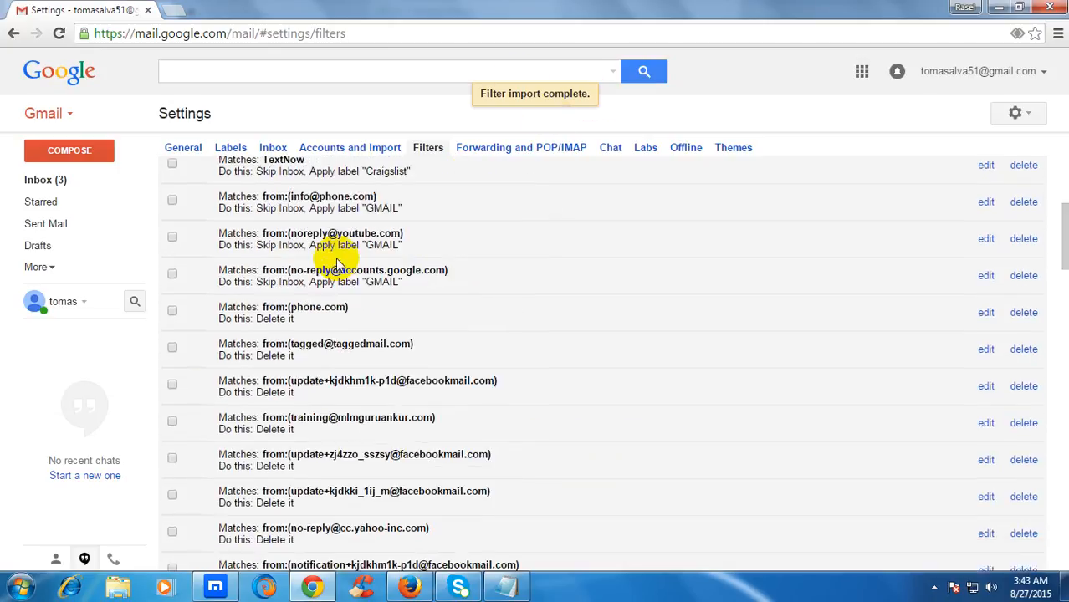
{"action": "left_click", "coordinate": [61, 182]}
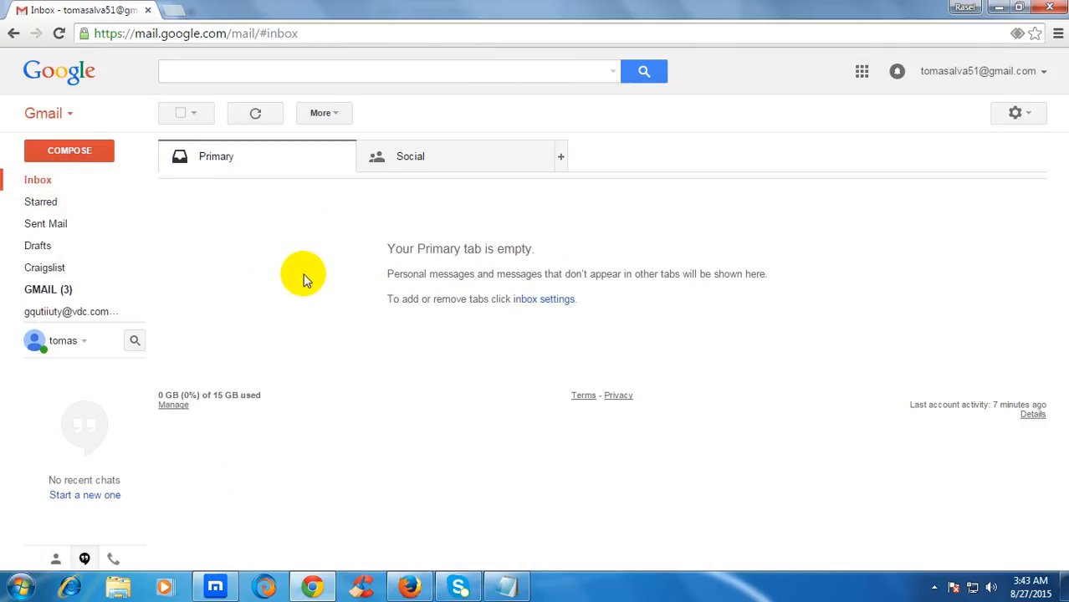
{"action": "mouse_move", "coordinate": [72, 272]}
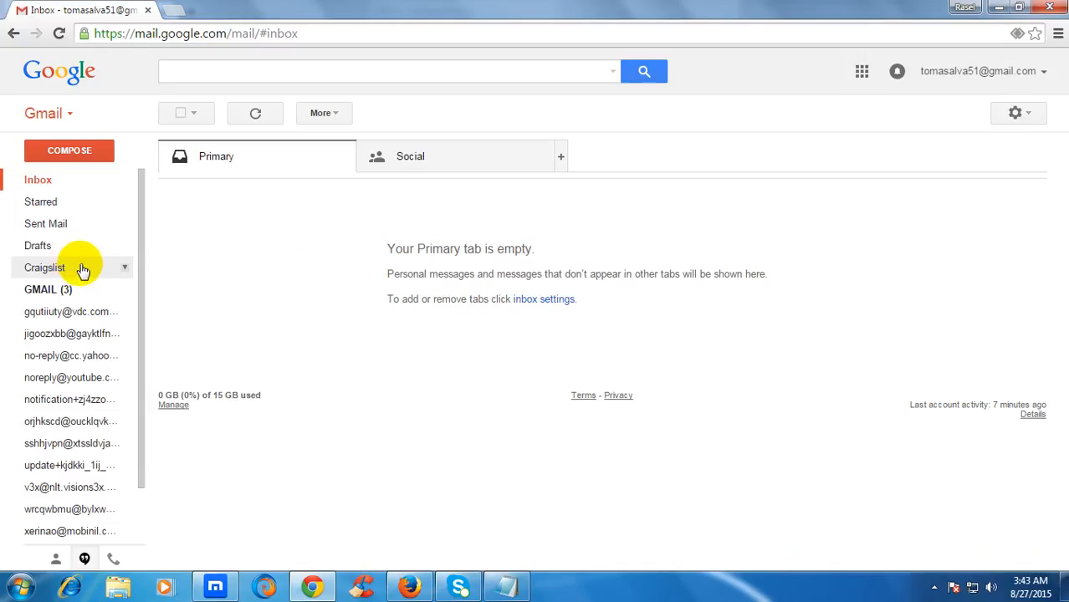
{"action": "left_click", "coordinate": [81, 269]}
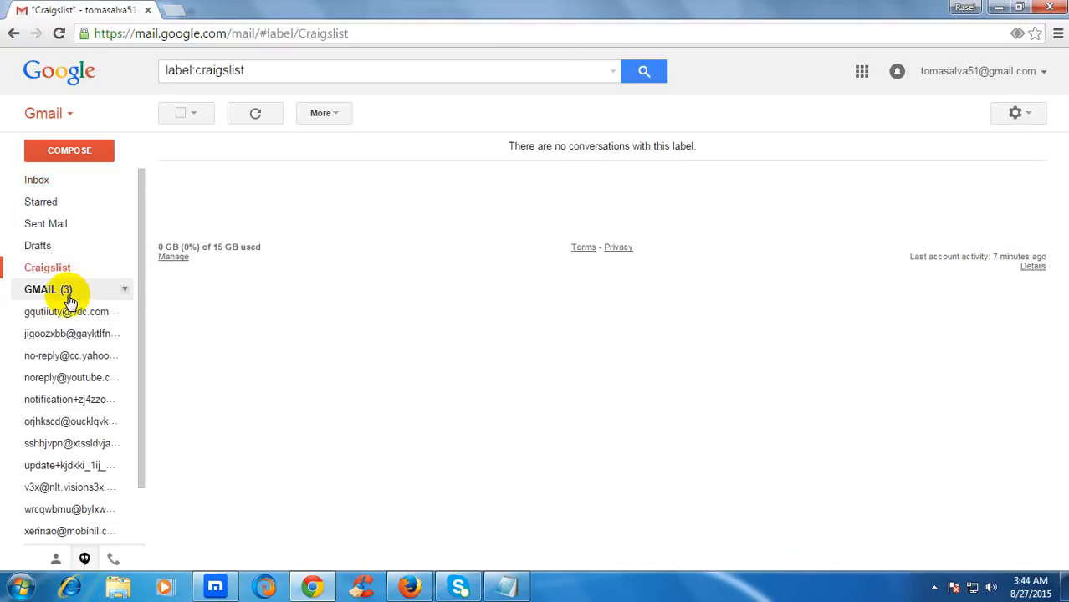
{"action": "left_click", "coordinate": [70, 300]}
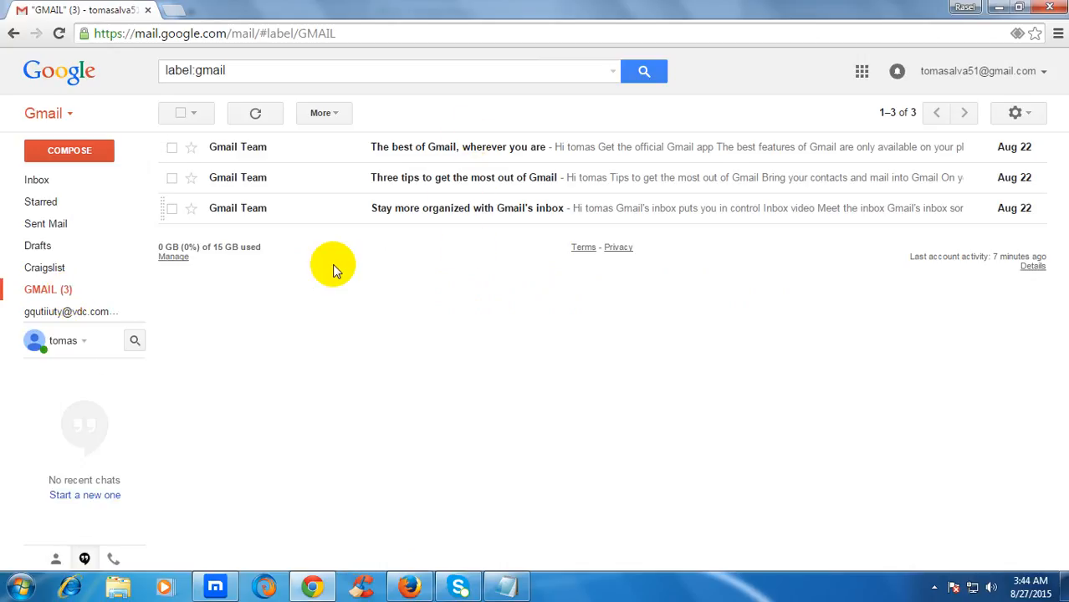
{"action": "mouse_move", "coordinate": [36, 308]}
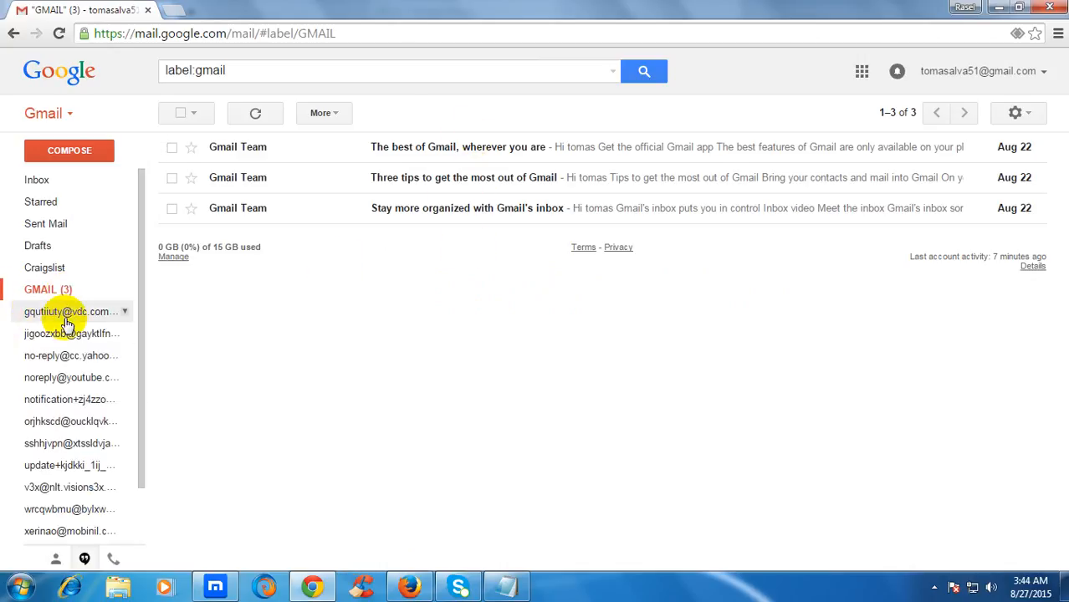
{"action": "left_click", "coordinate": [63, 379]}
{"action": "left_click", "coordinate": [66, 402]}
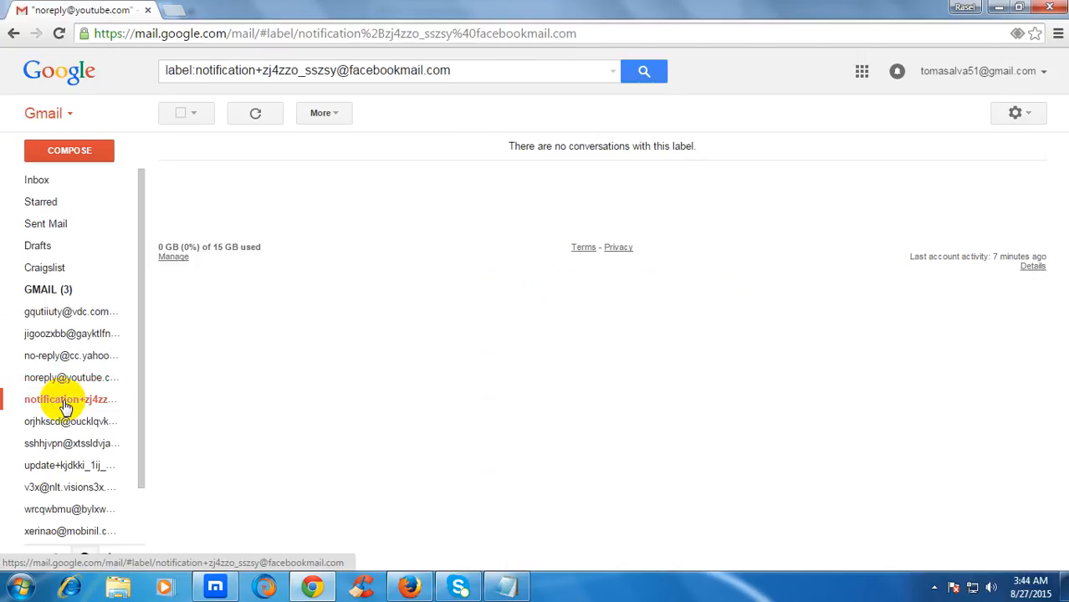
{"action": "scroll", "coordinate": [66, 403], "scroll_direction": "down", "scroll_amount": 2}
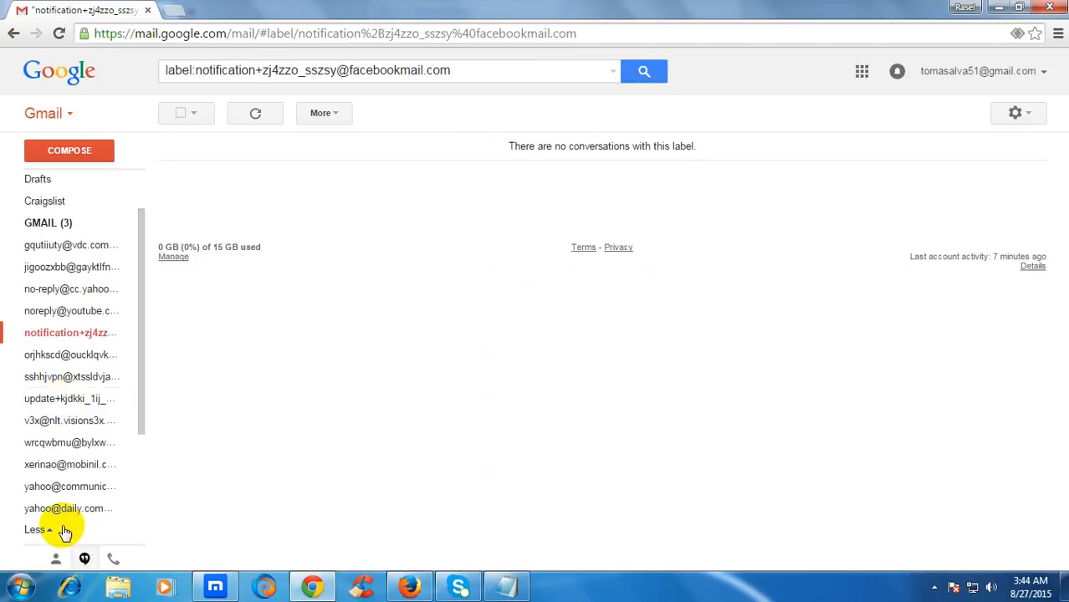
{"action": "scroll", "coordinate": [65, 532], "scroll_direction": "down", "scroll_amount": 5}
{"action": "left_click", "coordinate": [54, 452]}
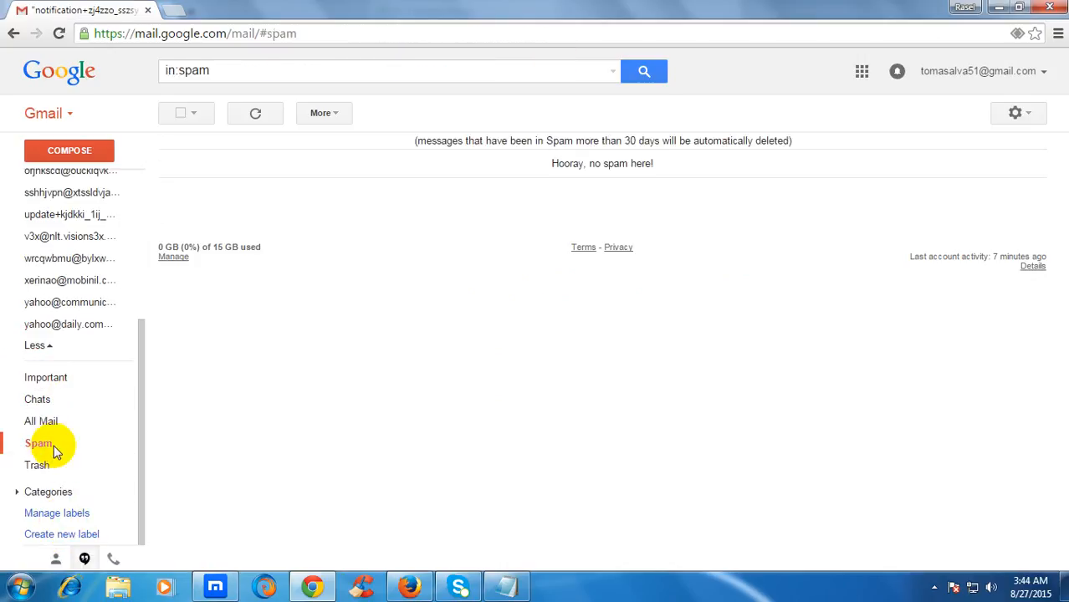
{"action": "left_click", "coordinate": [60, 473]}
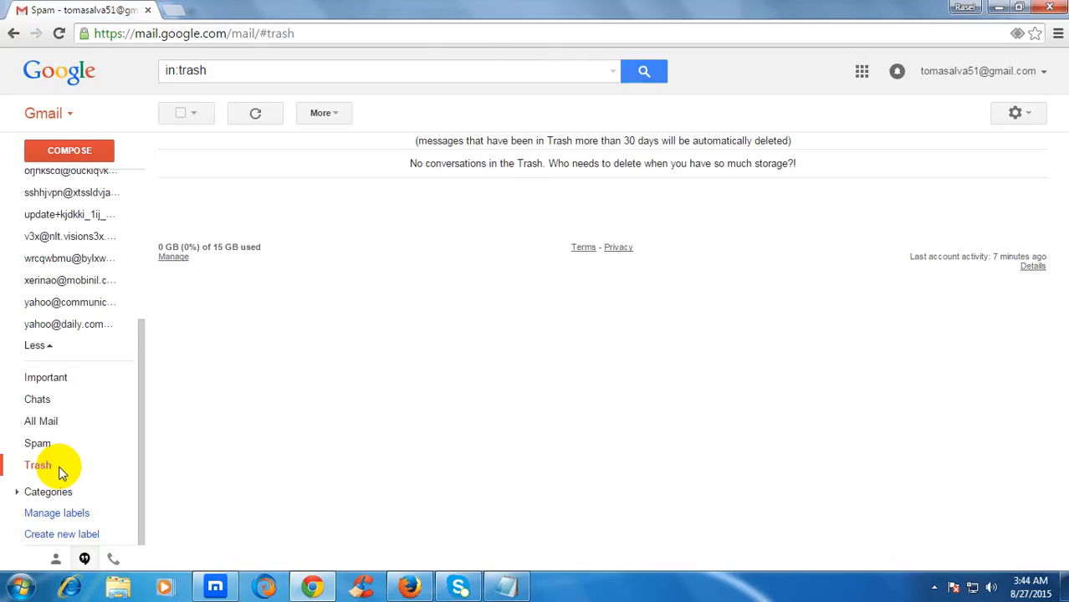
{"action": "scroll", "coordinate": [135, 448], "scroll_direction": "up", "scroll_amount": 6}
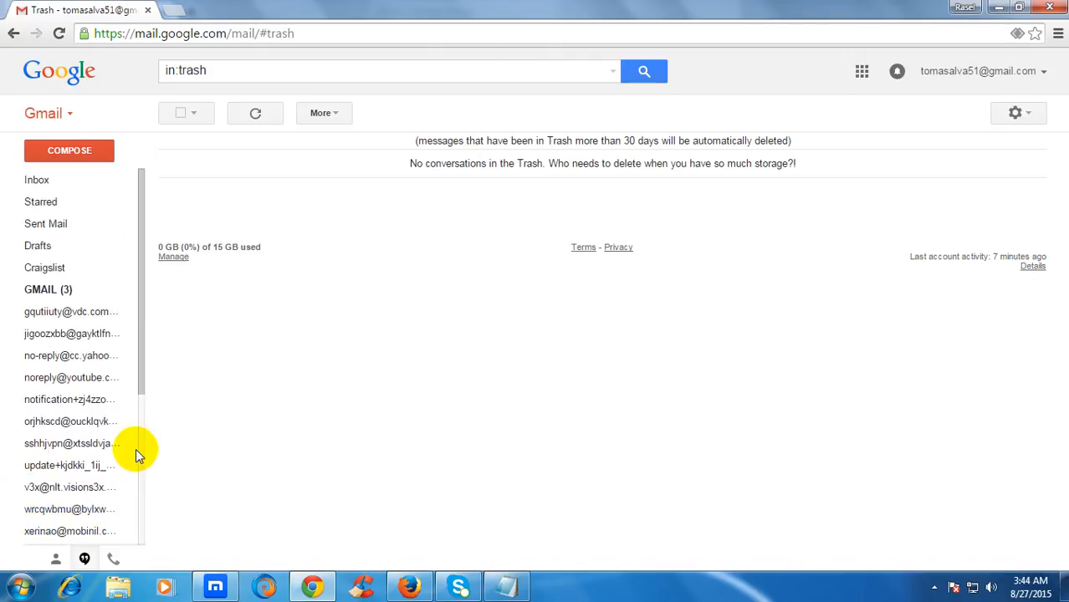
{"action": "left_click", "coordinate": [67, 181]}
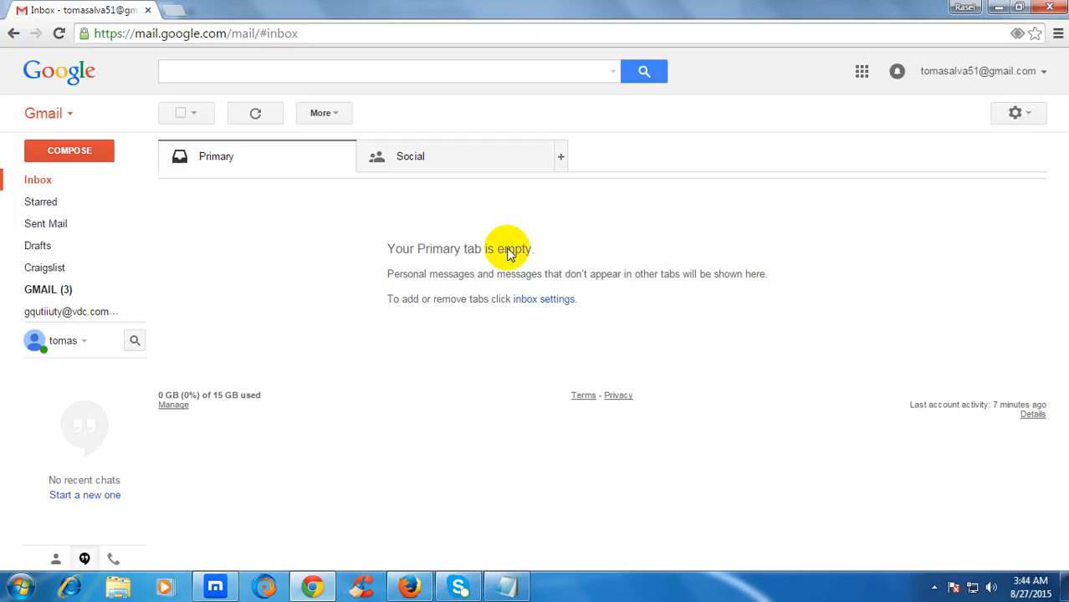
{"action": "left_click", "coordinate": [996, 76]}
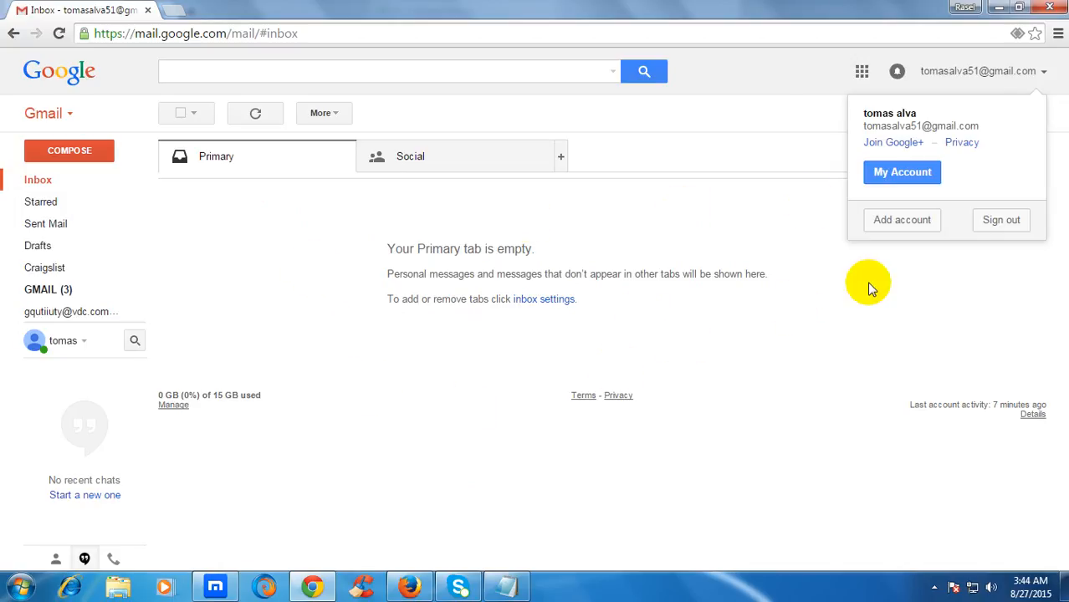
{"action": "left_click", "coordinate": [829, 274]}
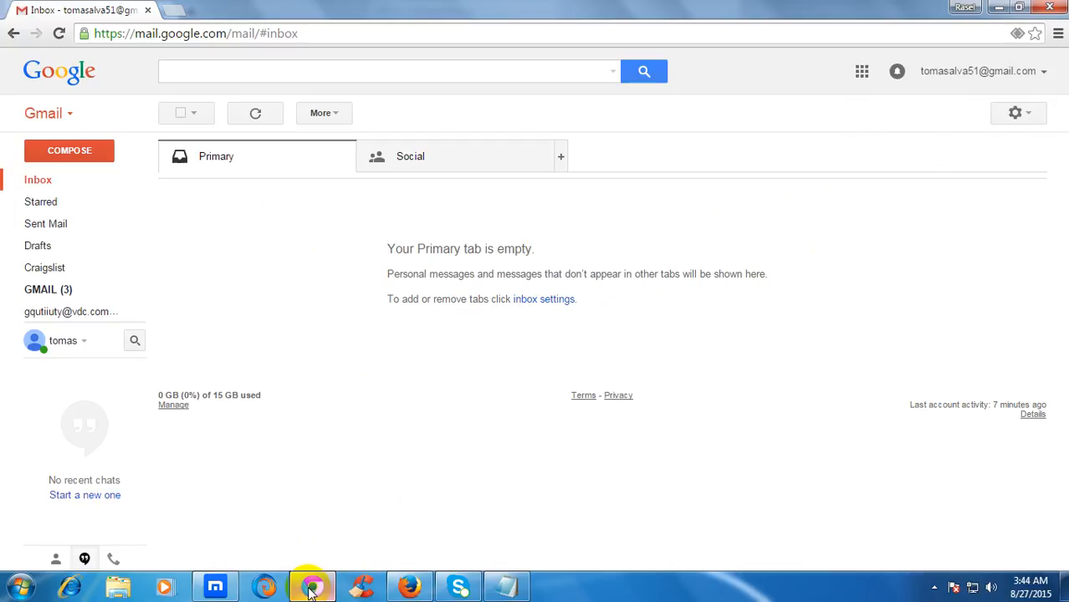
{"action": "left_click", "coordinate": [409, 587]}
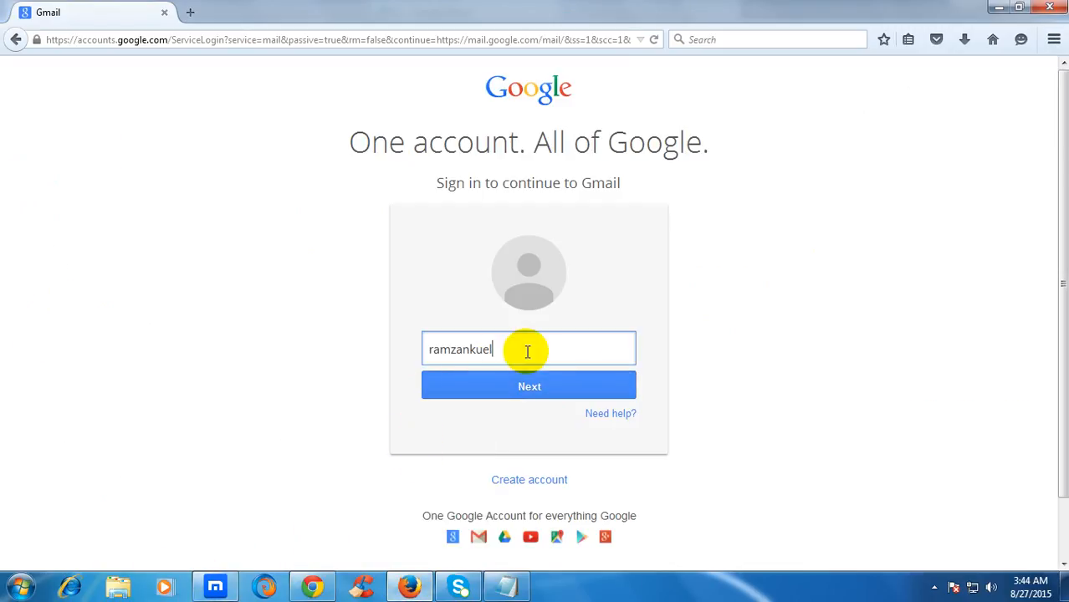
Sign in to the second Google account in Firefox, correcting the mistyped username, and dismiss the save-password prompt.
{"action": "double_click", "coordinate": [456, 351]}
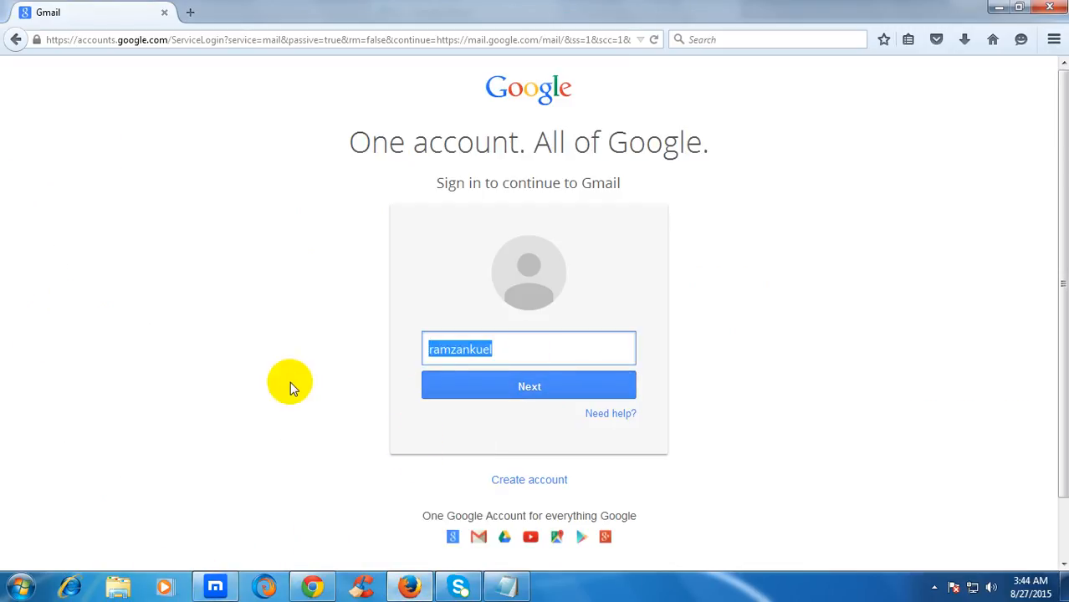
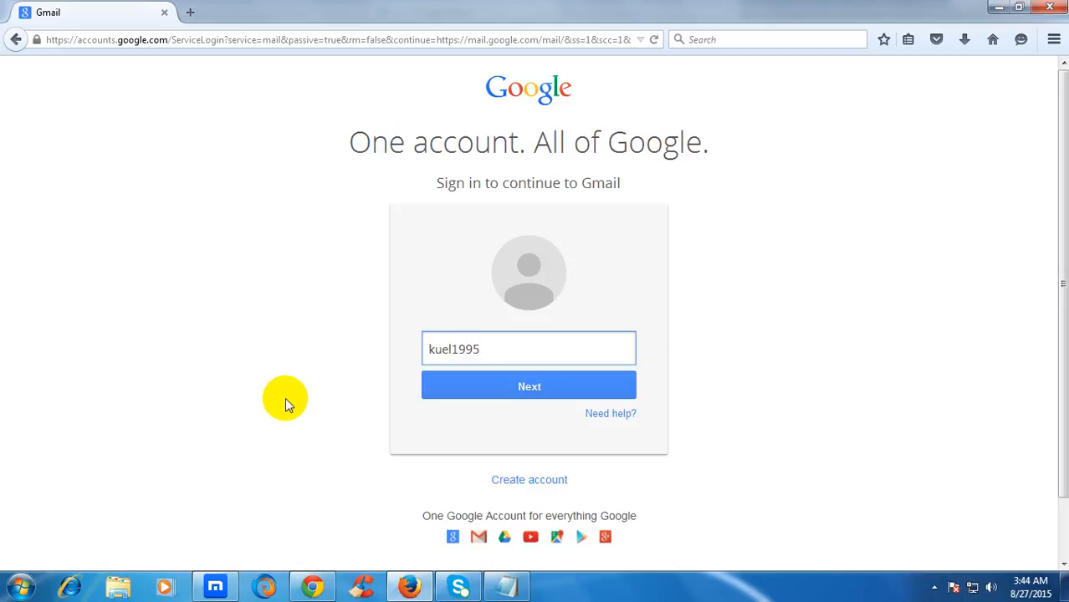
{"action": "key", "text": "ctrl+a"}
{"action": "key", "text": "BackSpace"}
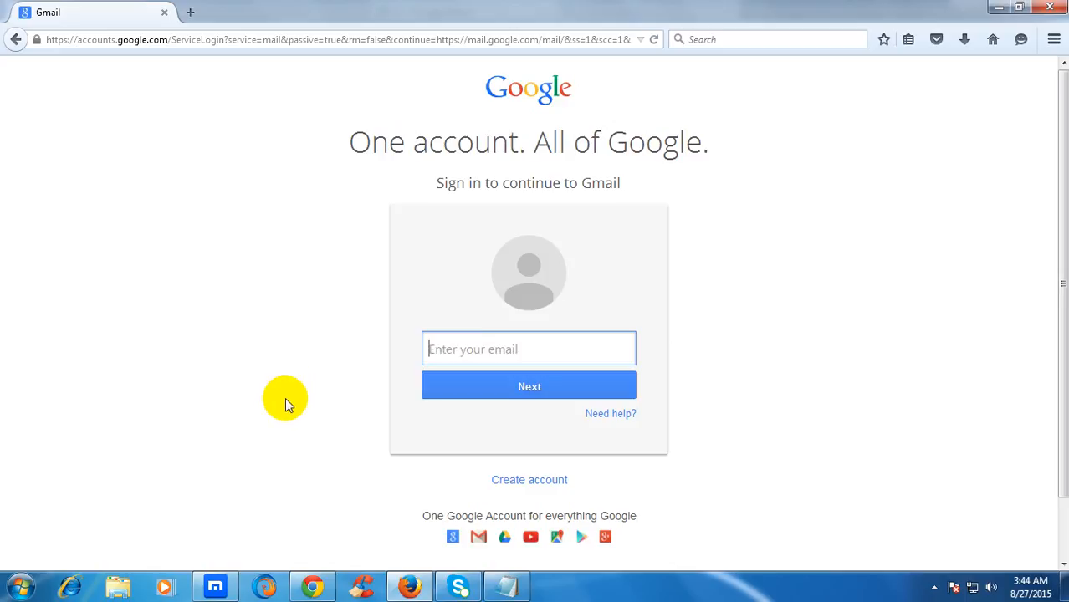
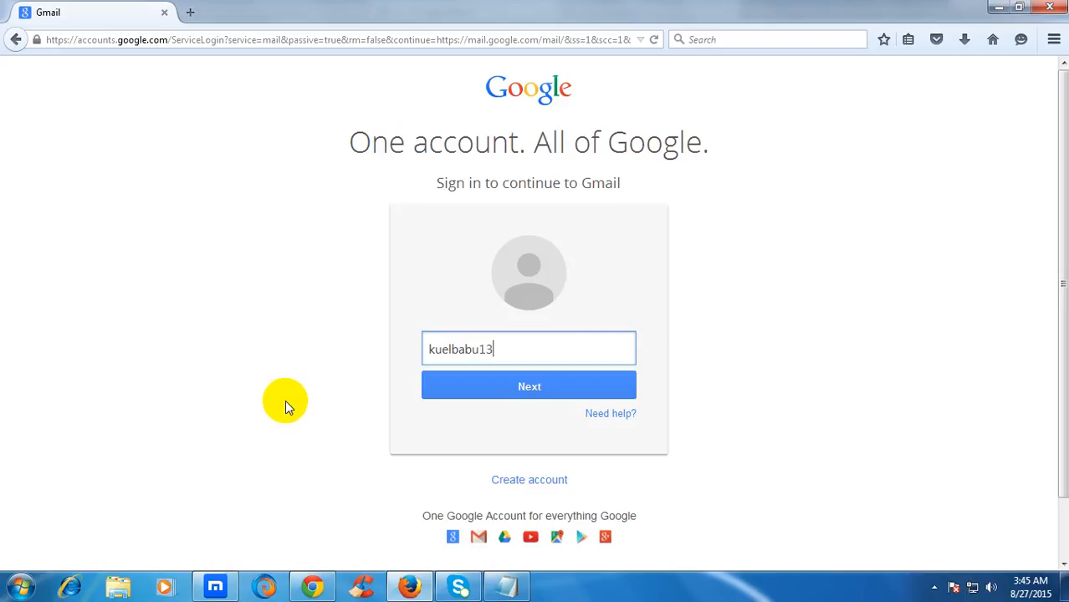
{"action": "key", "text": "Return"}
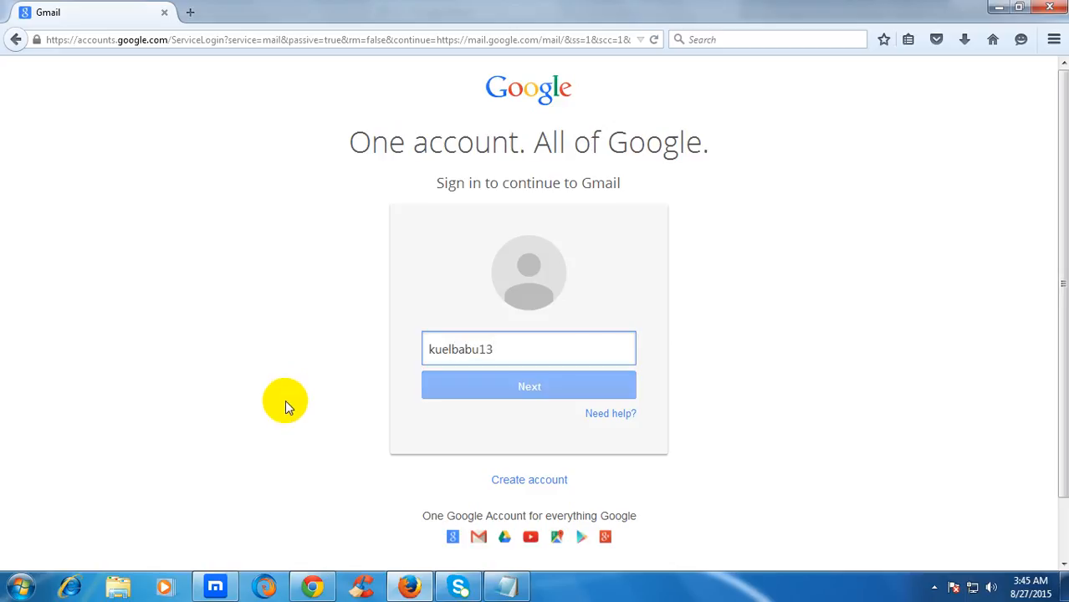
{"action": "type", "text": "****"}
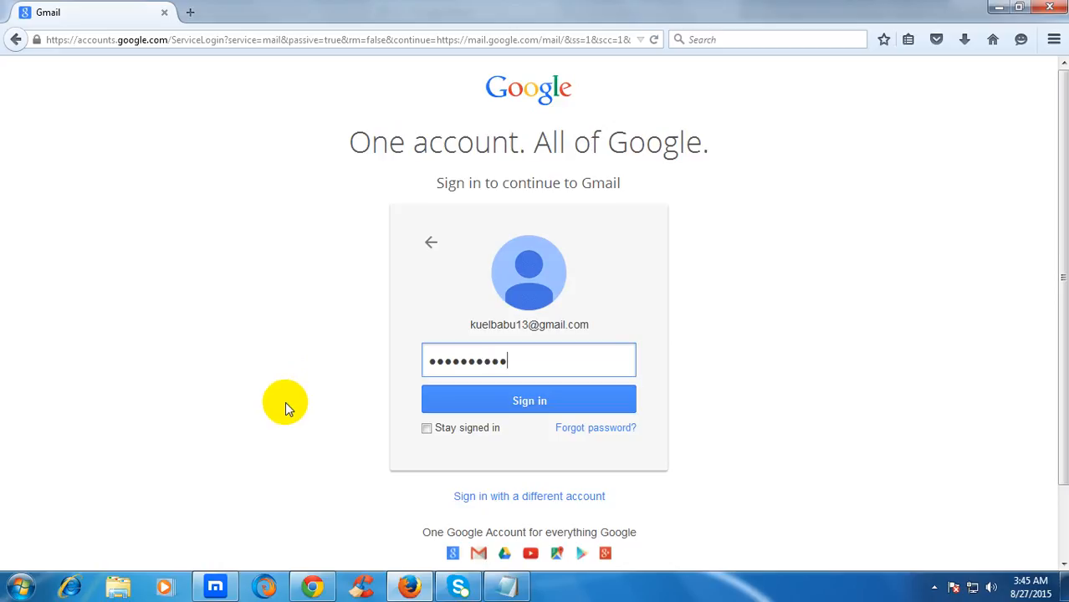
{"action": "type", "text": "*********"}
{"action": "key", "text": "Return"}
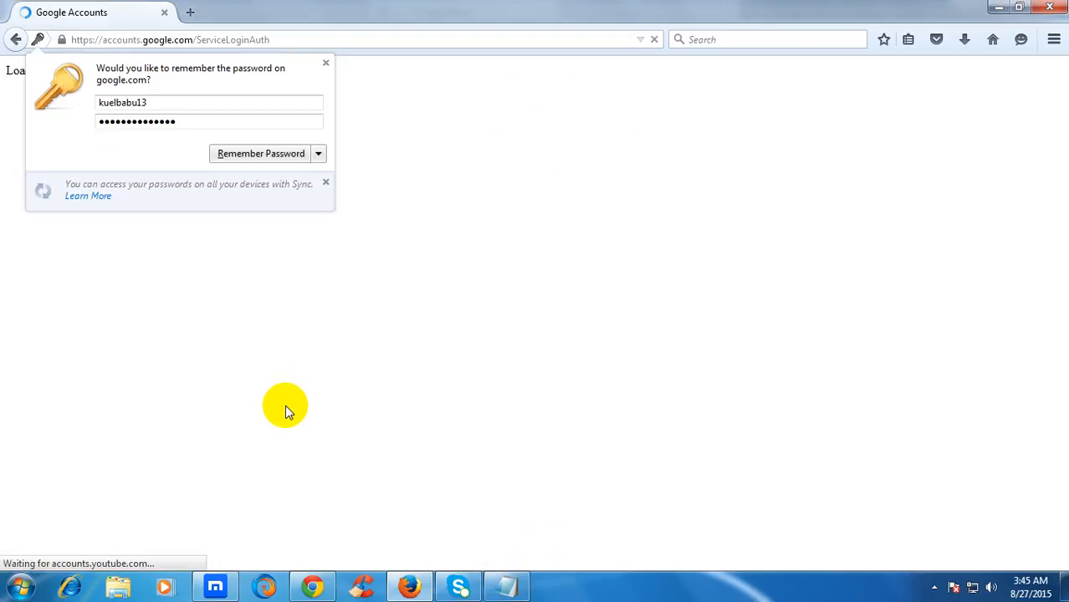
{"action": "left_click", "coordinate": [325, 63]}
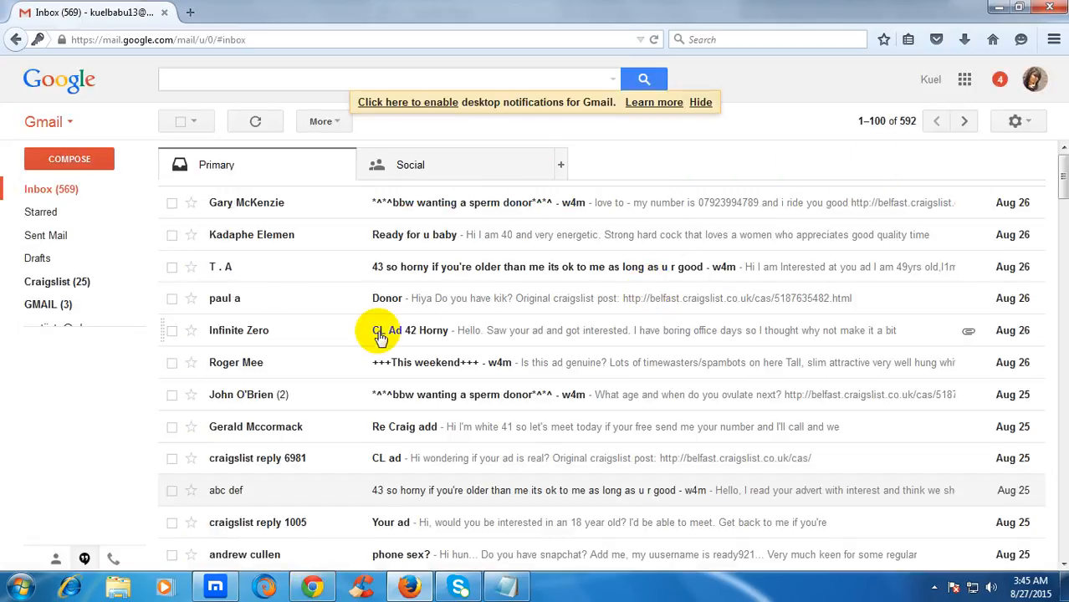
Copy the second account's e-mail address from its account details panel.
{"action": "left_click", "coordinate": [325, 591]}
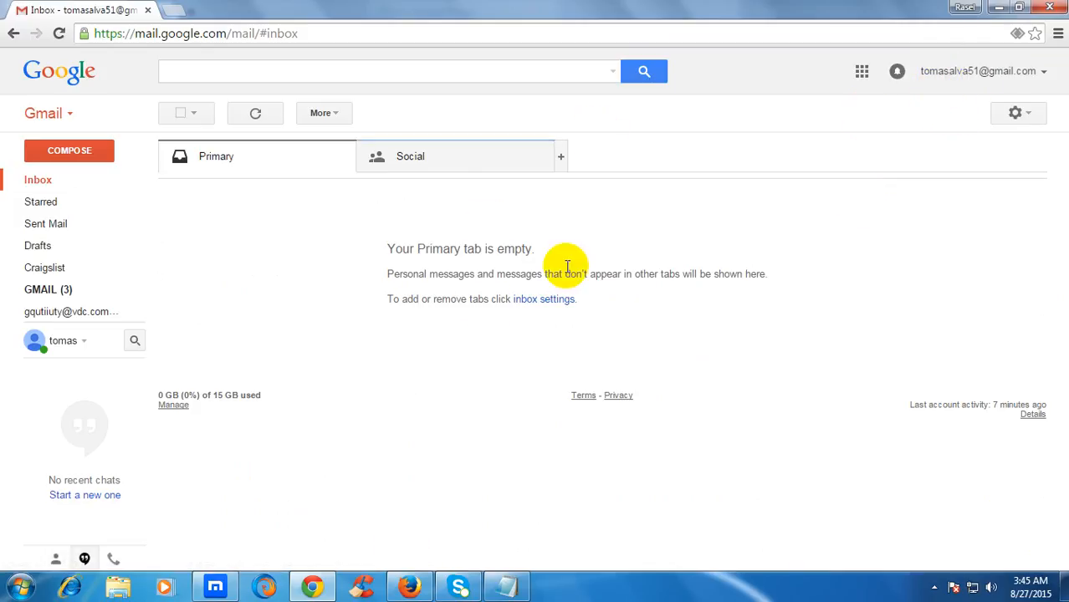
{"action": "left_click", "coordinate": [405, 589]}
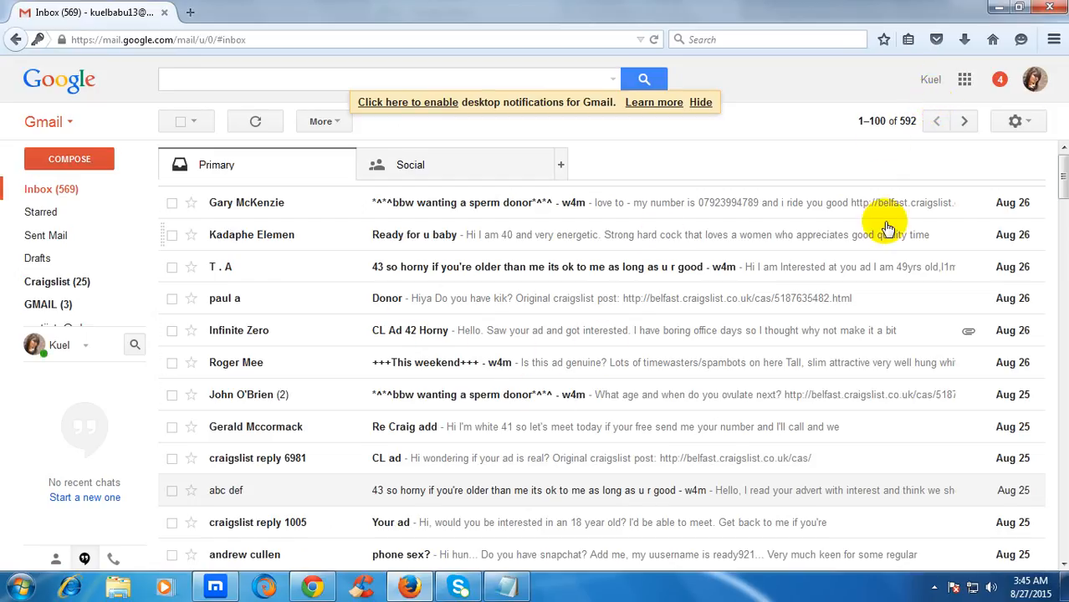
{"action": "left_click", "coordinate": [1033, 76]}
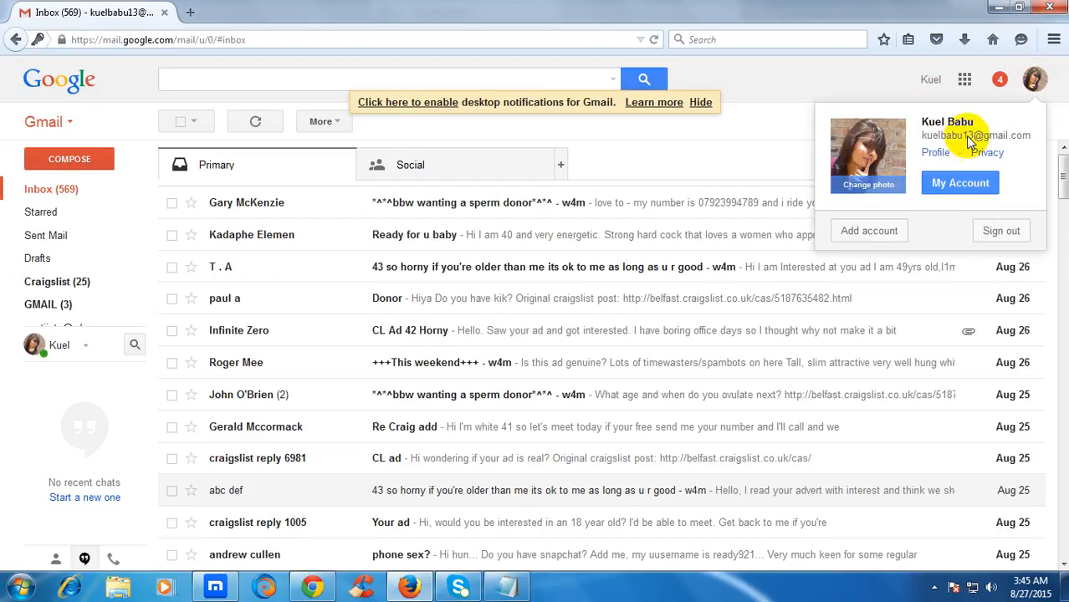
{"action": "triple_click", "coordinate": [966, 134]}
{"action": "key", "text": "ctrl+c"}
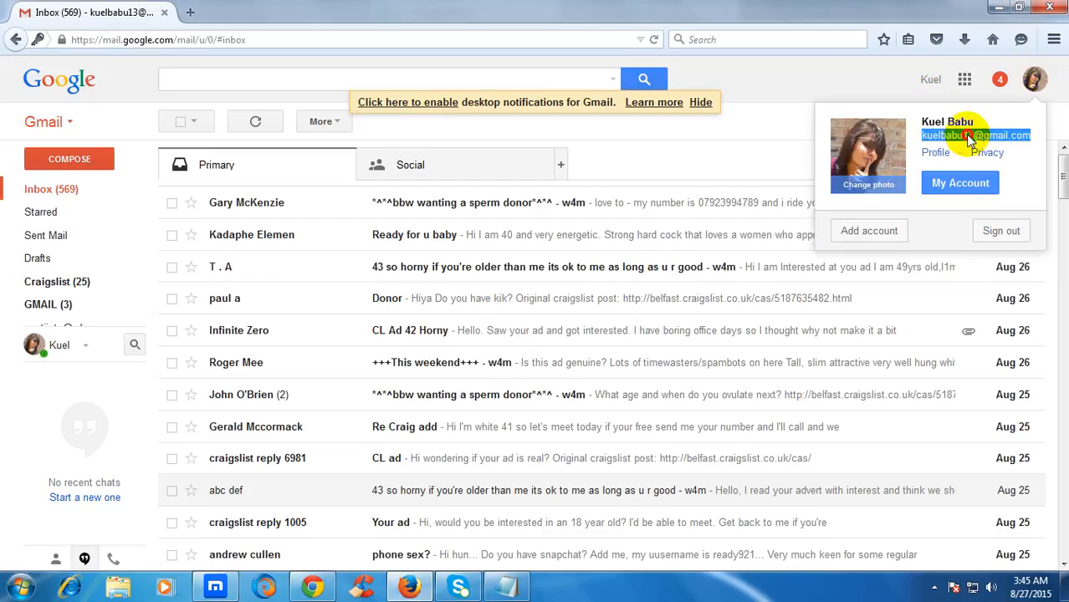
In the main account's Chrome window, open Gmail's full settings from the gear menu.
{"action": "left_click", "coordinate": [312, 587]}
{"action": "left_click", "coordinate": [1015, 112]}
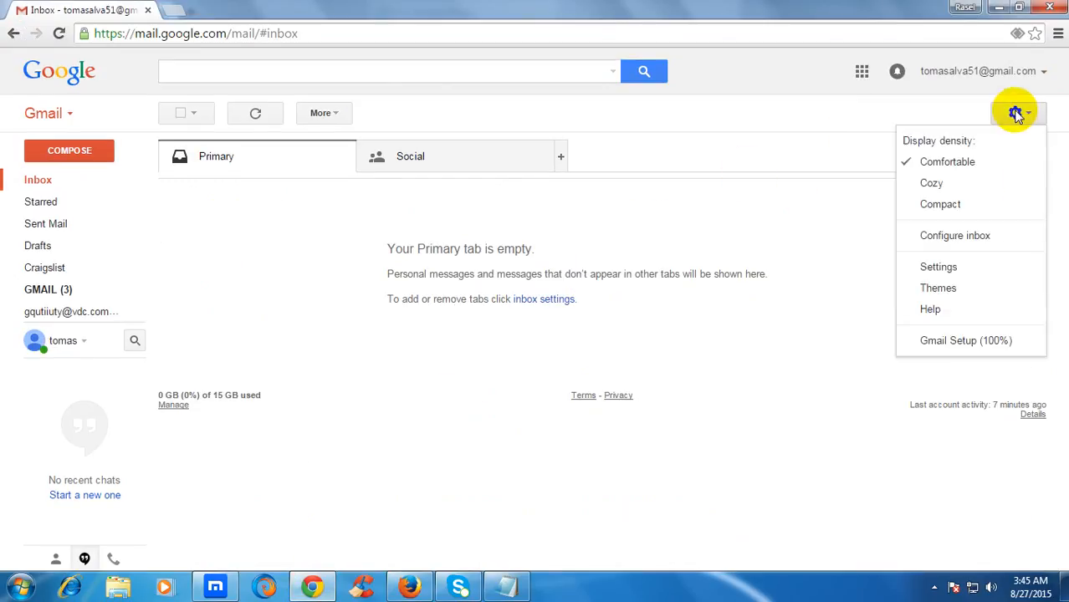
{"action": "left_click", "coordinate": [938, 267]}
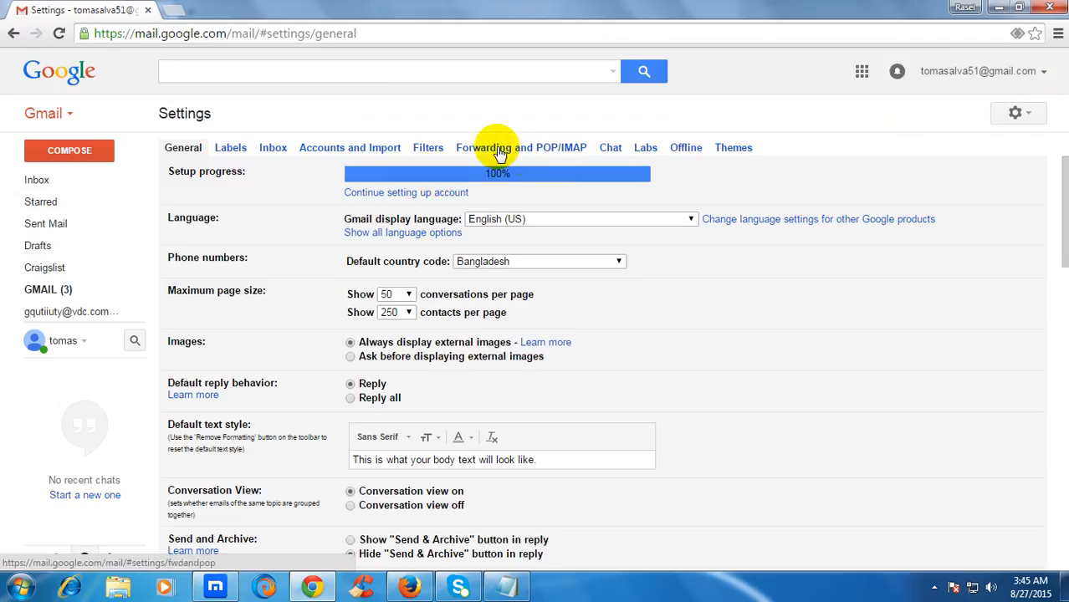
Open the Forwarding and POP/IMAP tab and begin adding a forwarding address.
{"action": "left_click", "coordinate": [534, 148]}
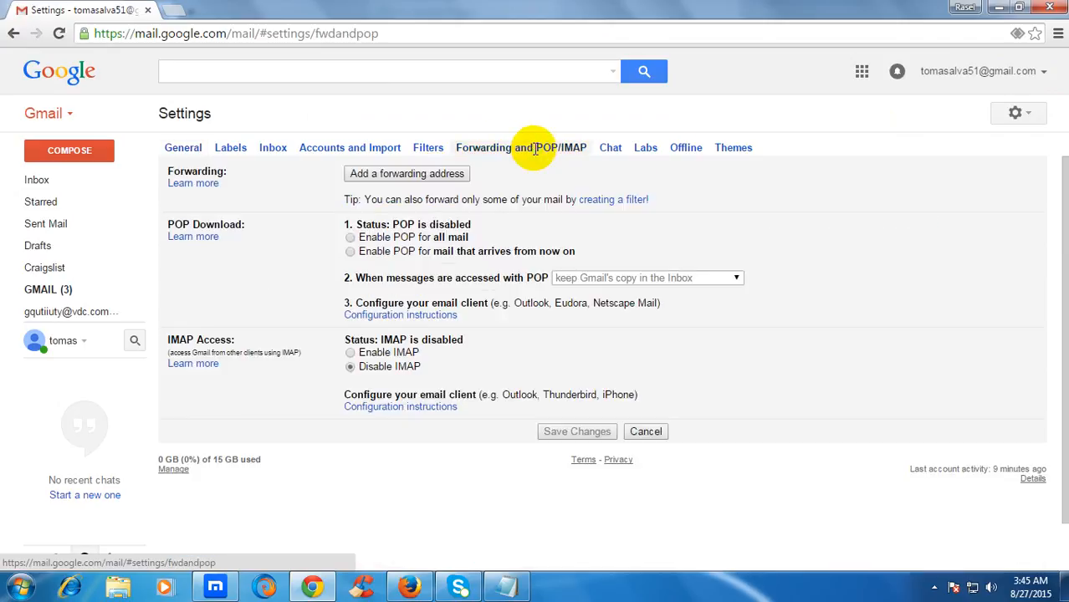
{"action": "left_click", "coordinate": [408, 181]}
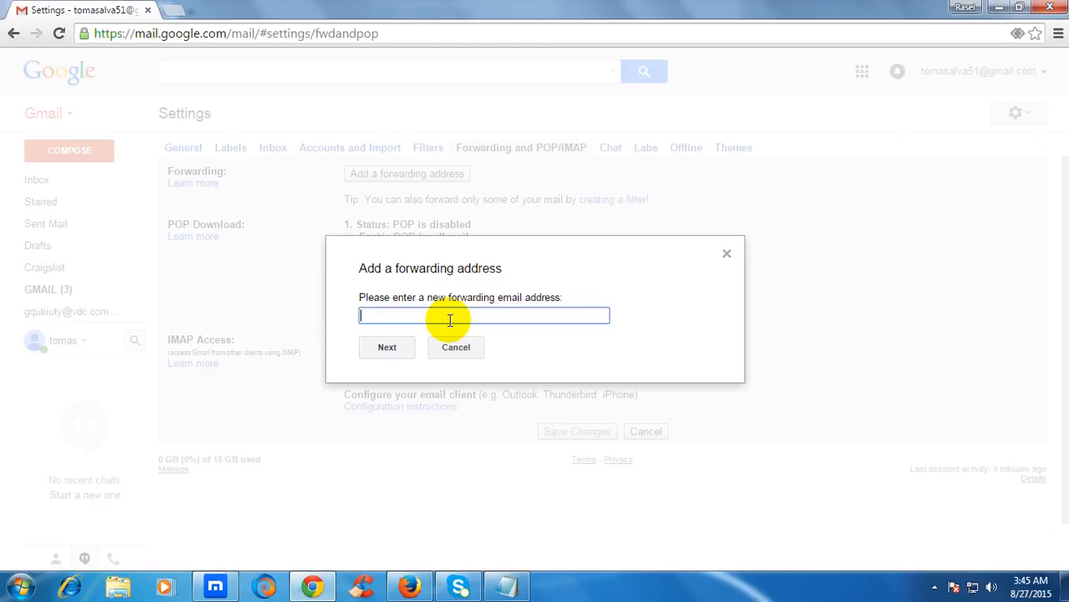
Add the pasted second-account address for forwarding, confirm it, and switch to that account's inbox.
{"action": "key", "text": "ctrl+v"}
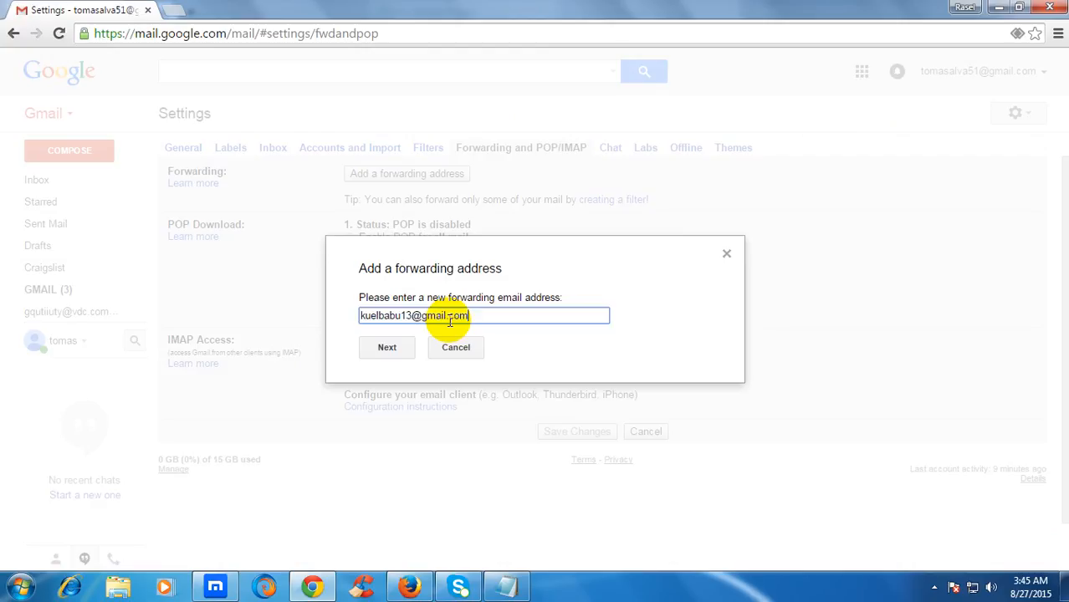
{"action": "left_click", "coordinate": [391, 350]}
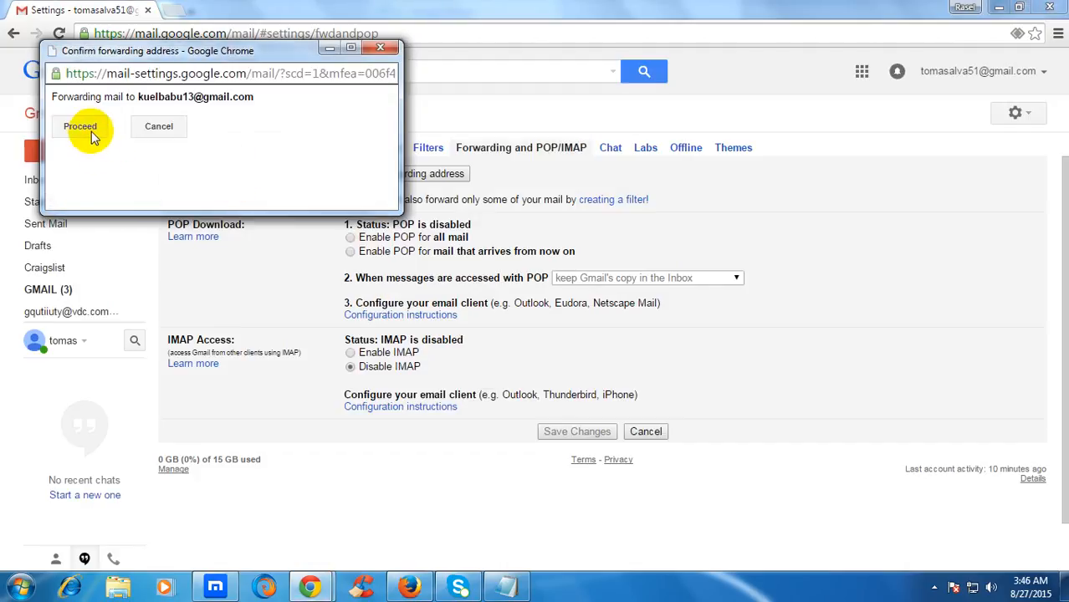
{"action": "left_click", "coordinate": [90, 133]}
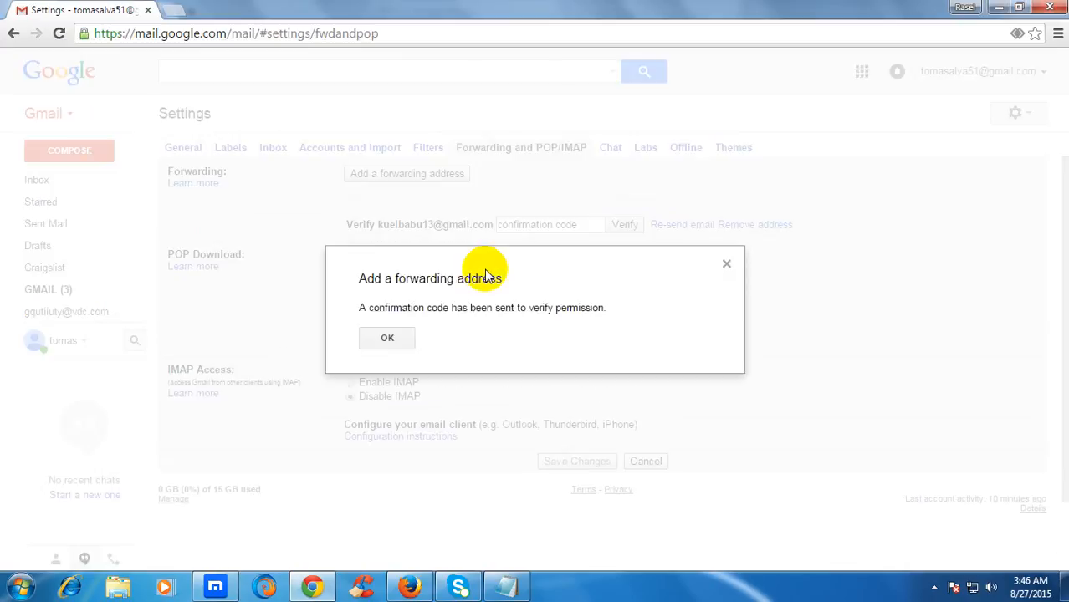
{"action": "left_click", "coordinate": [385, 338]}
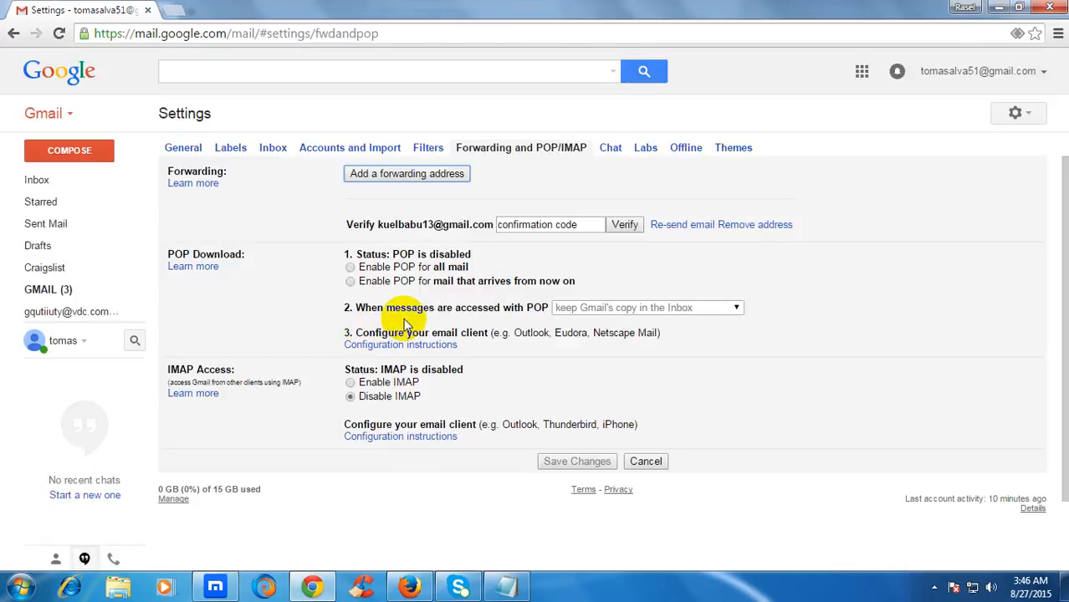
{"action": "left_click", "coordinate": [571, 224]}
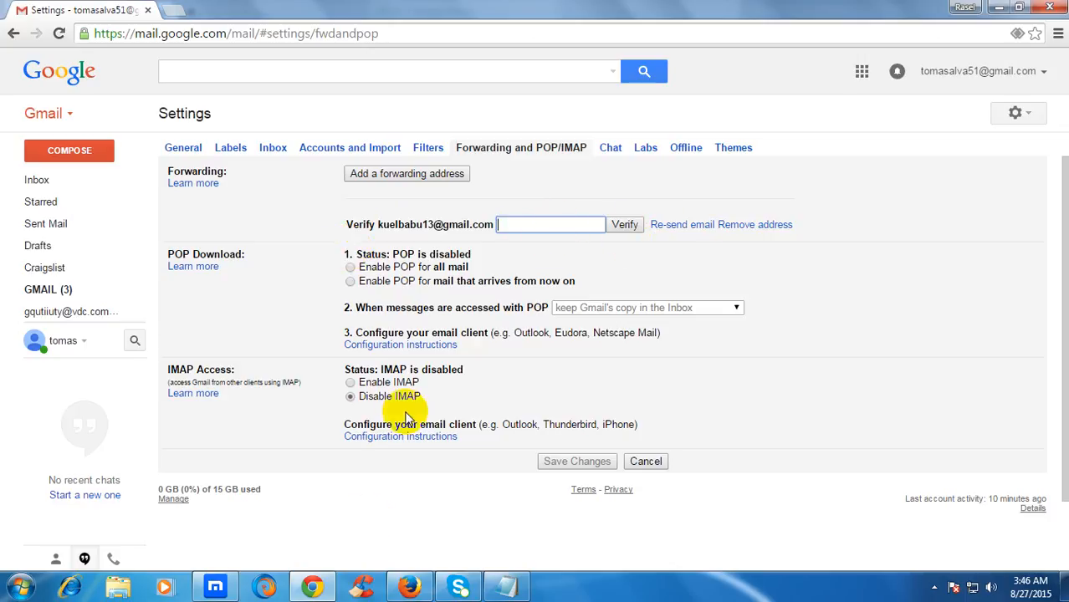
{"action": "left_click", "coordinate": [402, 590]}
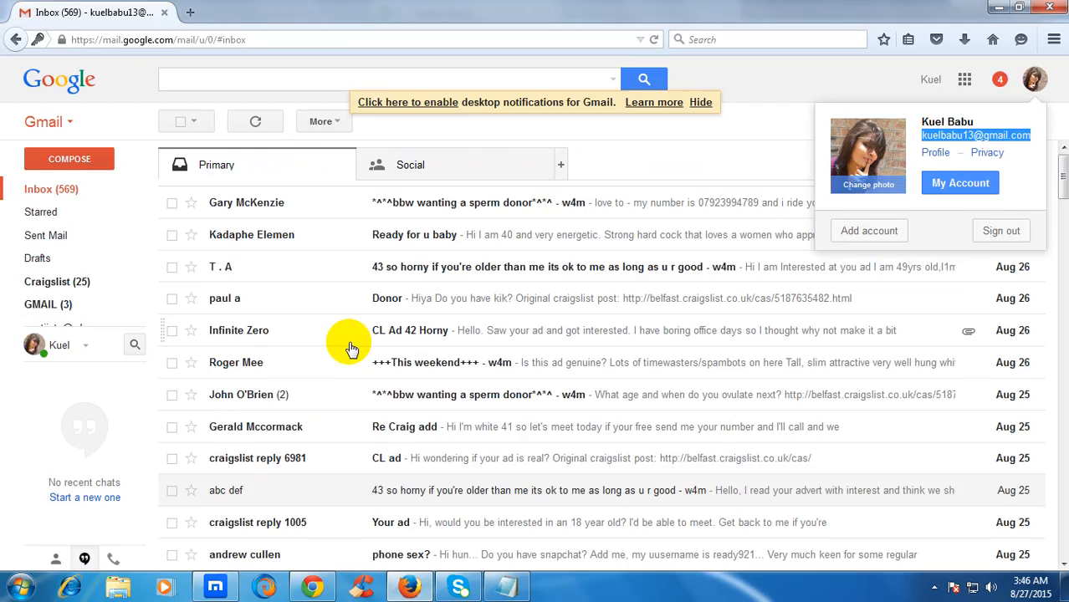
Copy the code from the Gmail Forwarding Confirmation email into the main account's verify field.
{"action": "left_click", "coordinate": [895, 173]}
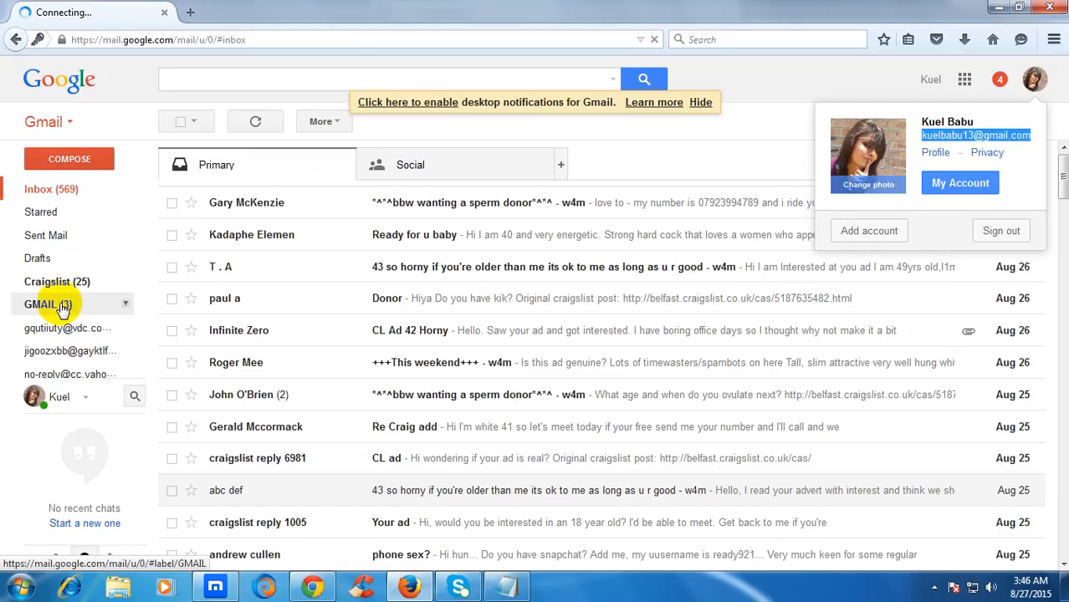
{"action": "left_click", "coordinate": [61, 306]}
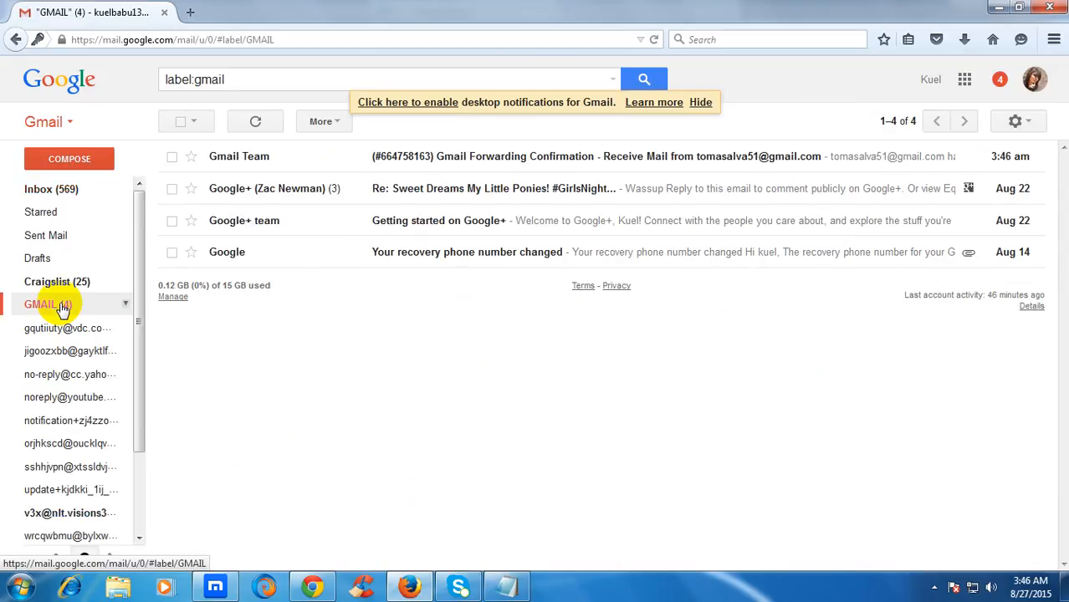
{"action": "left_click", "coordinate": [471, 158]}
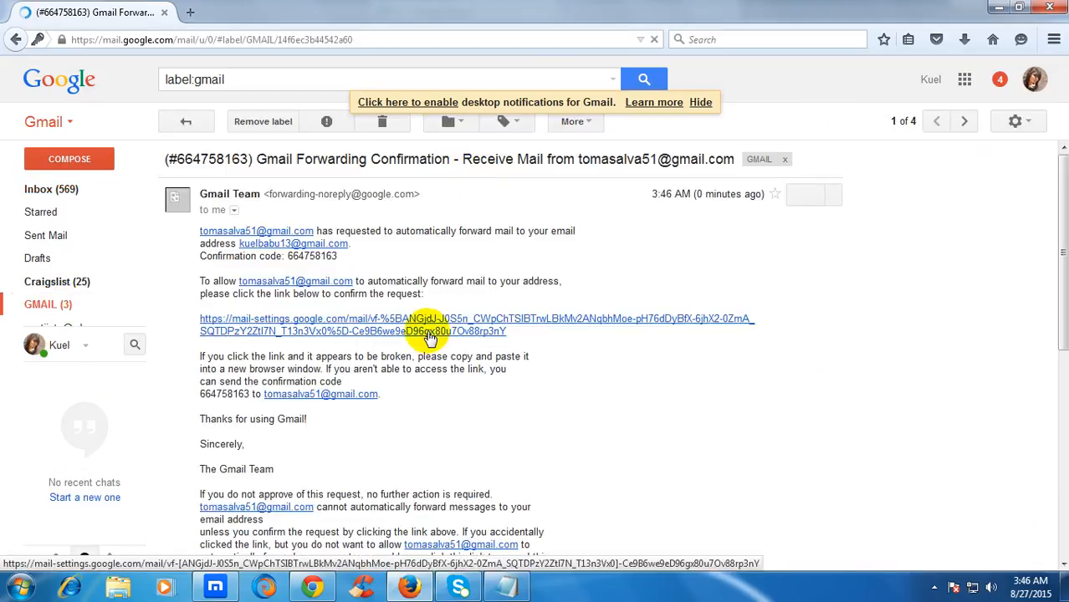
{"action": "left_click", "coordinate": [316, 257]}
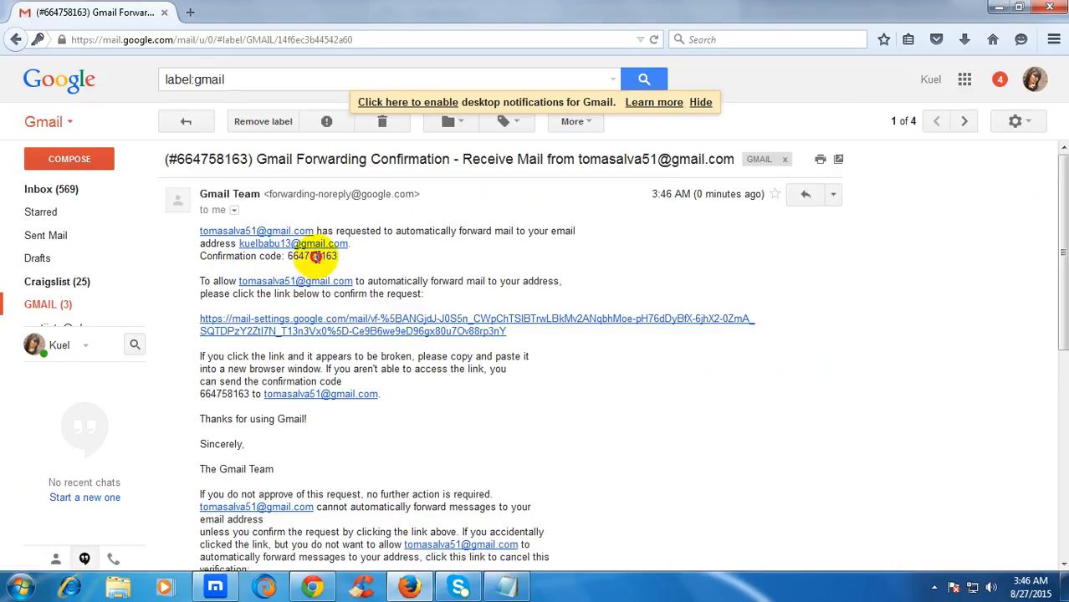
{"action": "left_click", "coordinate": [312, 587]}
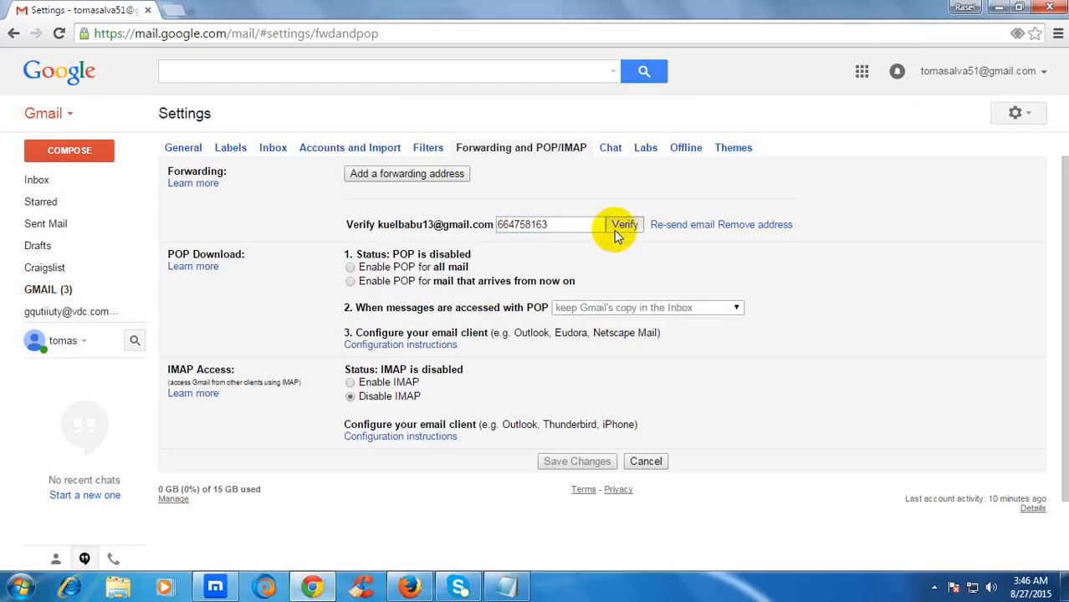
Verify the second address with its code, forward incoming mail to it, enable IMAP, and save.
{"action": "left_click", "coordinate": [624, 225]}
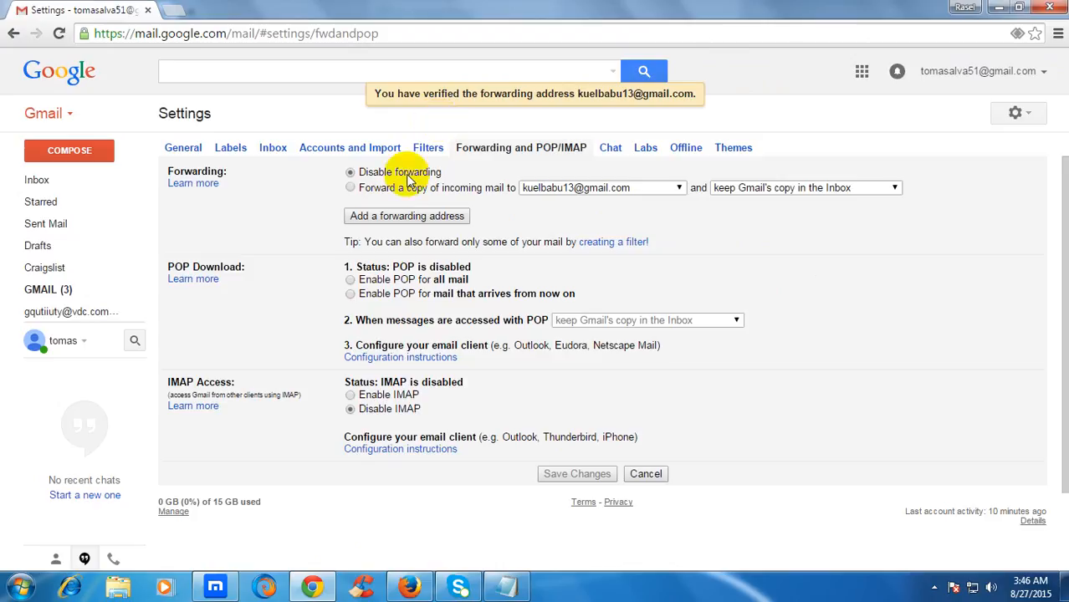
{"action": "left_click", "coordinate": [350, 188]}
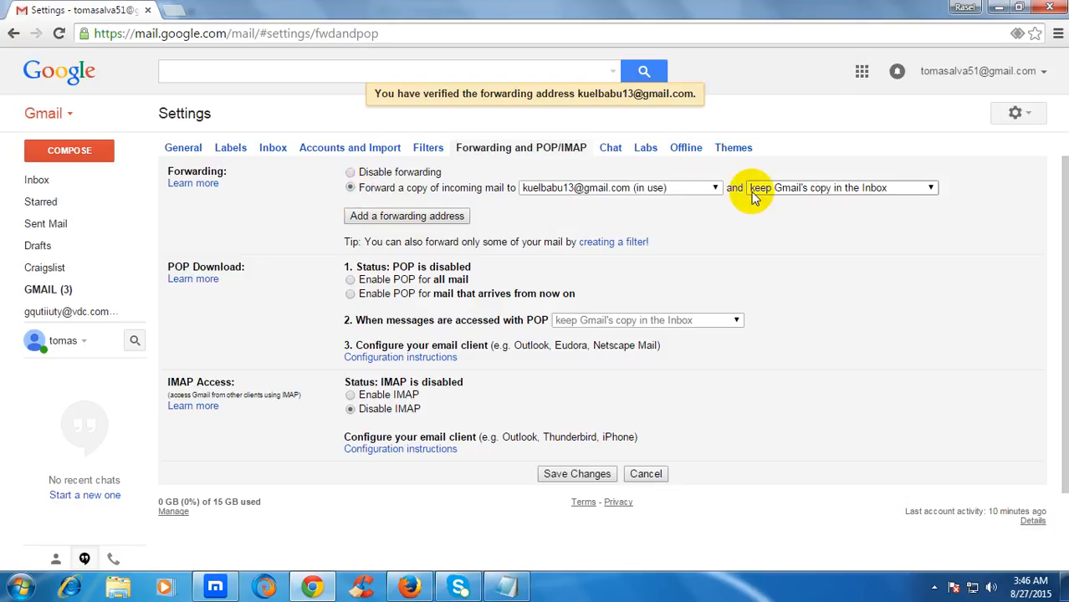
{"action": "left_click", "coordinate": [352, 395]}
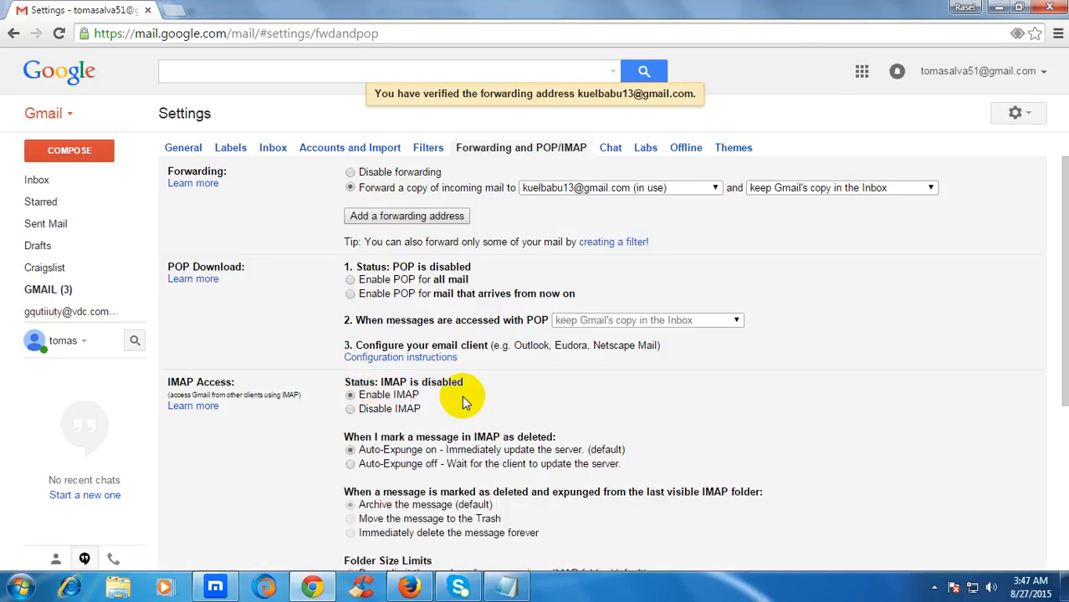
{"action": "scroll", "coordinate": [470, 406], "scroll_direction": "down", "scroll_amount": 3}
{"action": "left_click", "coordinate": [569, 376]}
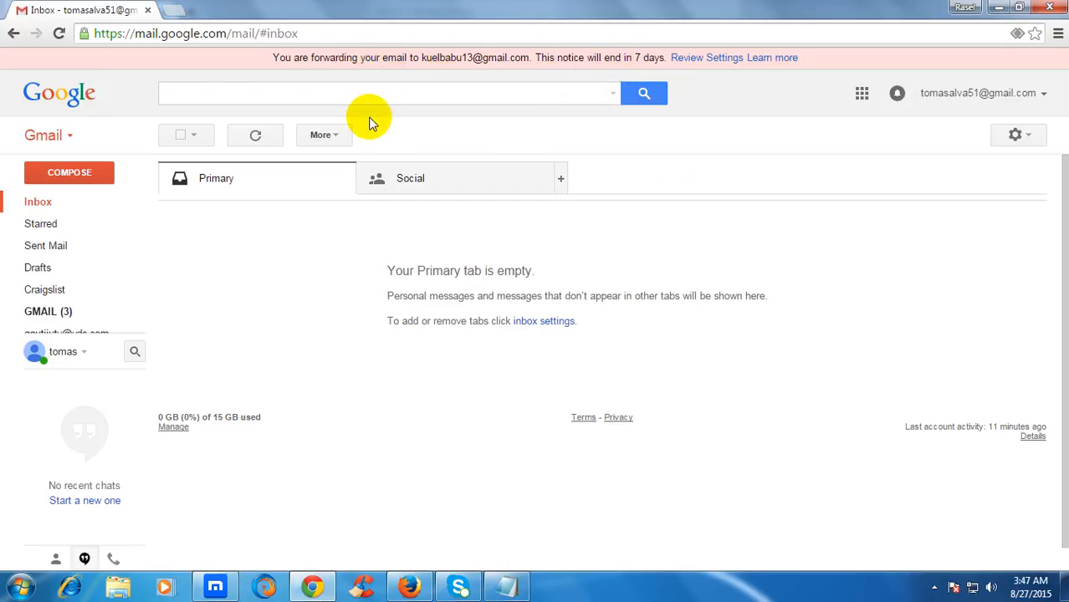
Highlight the forwarded address in the forwarding notice, then show the main account's menu.
{"action": "left_click_drag", "start_coordinate": [281, 58], "coordinate": [683, 57]}
{"action": "left_click", "coordinate": [498, 88]}
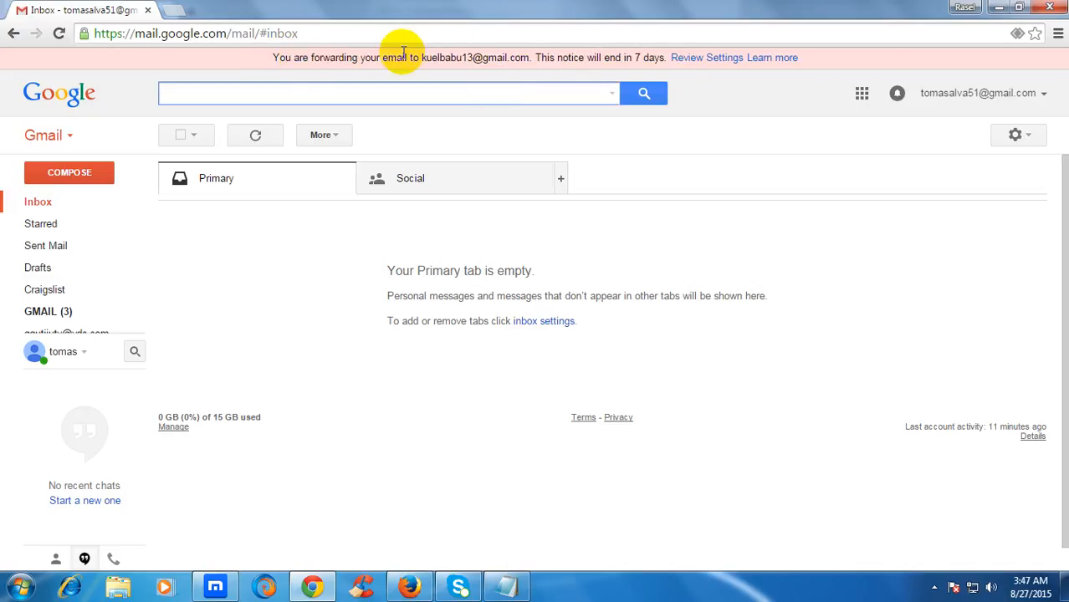
{"action": "left_click_drag", "start_coordinate": [426, 56], "coordinate": [508, 56]}
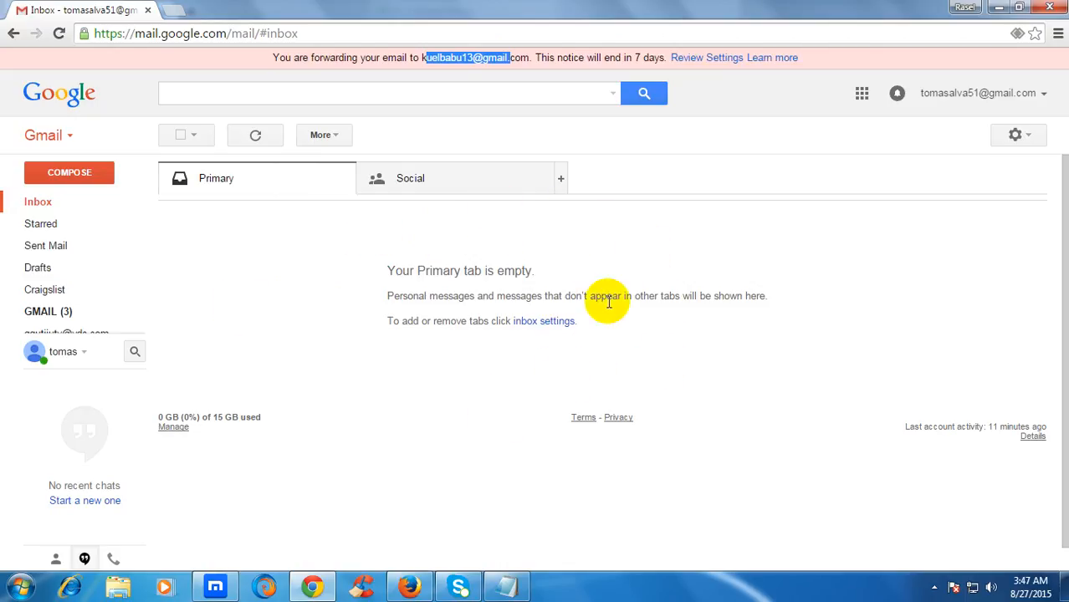
{"action": "left_click", "coordinate": [1046, 95]}
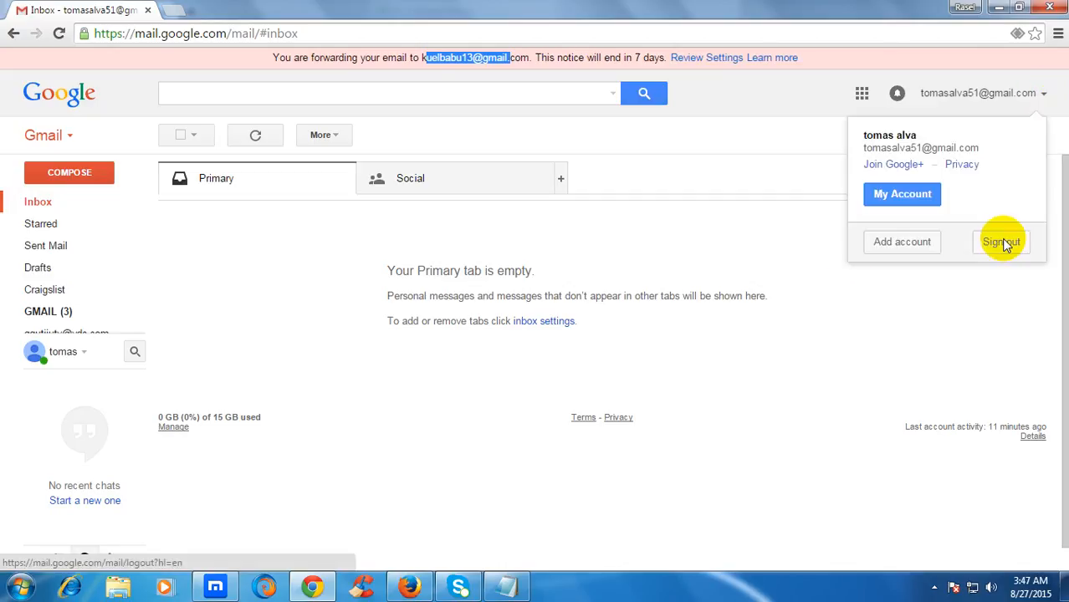